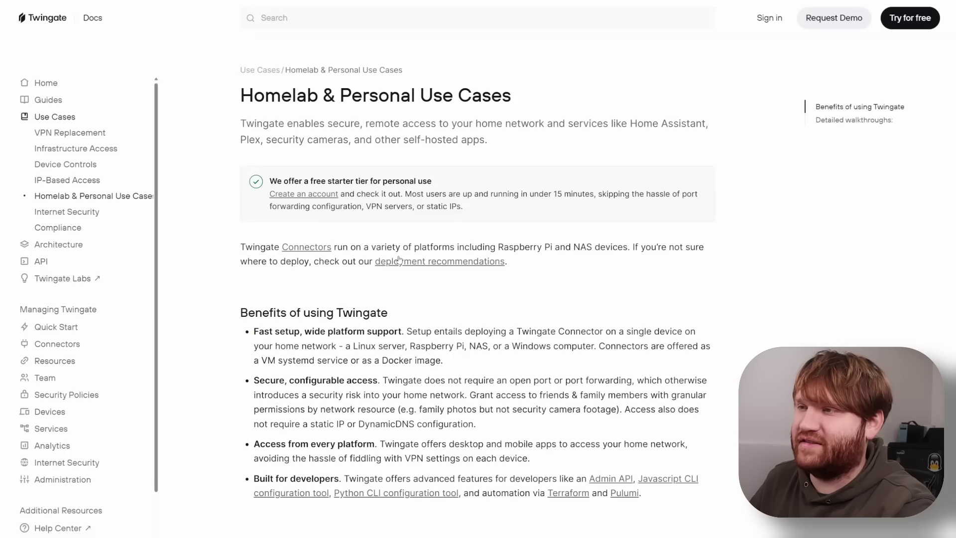
# Open the How Twingate Works article in the Architecture section of the documentation
pyautogui.scroll(-8, 399, 259)
pyautogui.scroll(8, 399, 260)
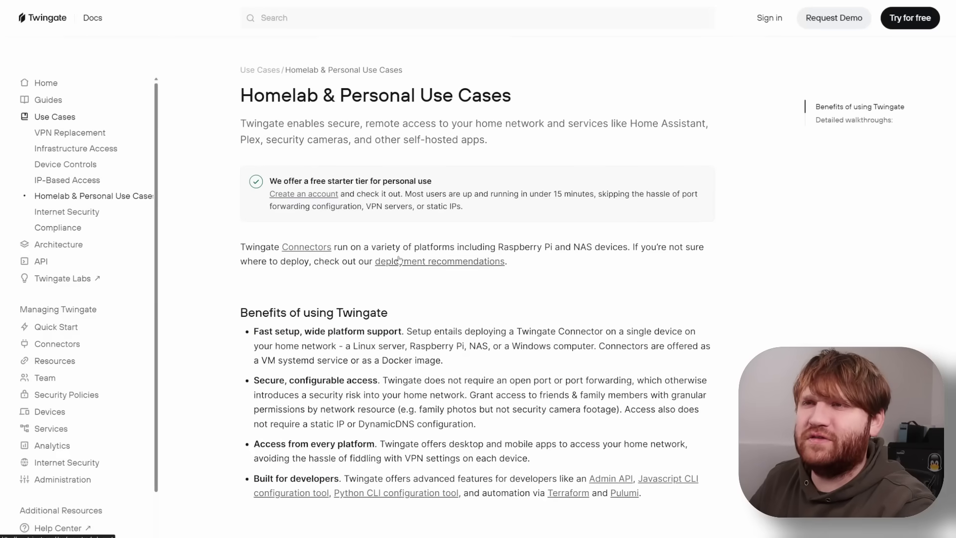
pyautogui.click(64, 101)
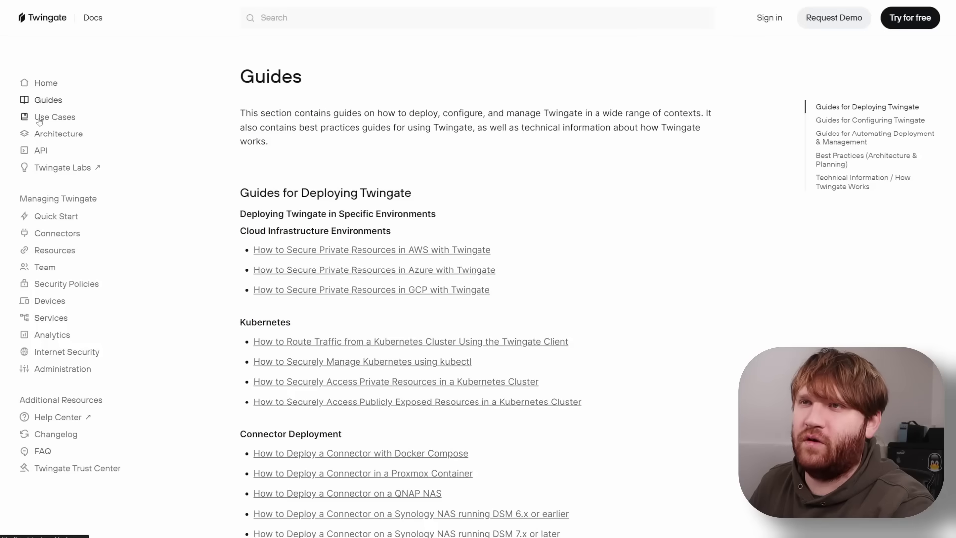
pyautogui.click(57, 135)
pyautogui.click(94, 150)
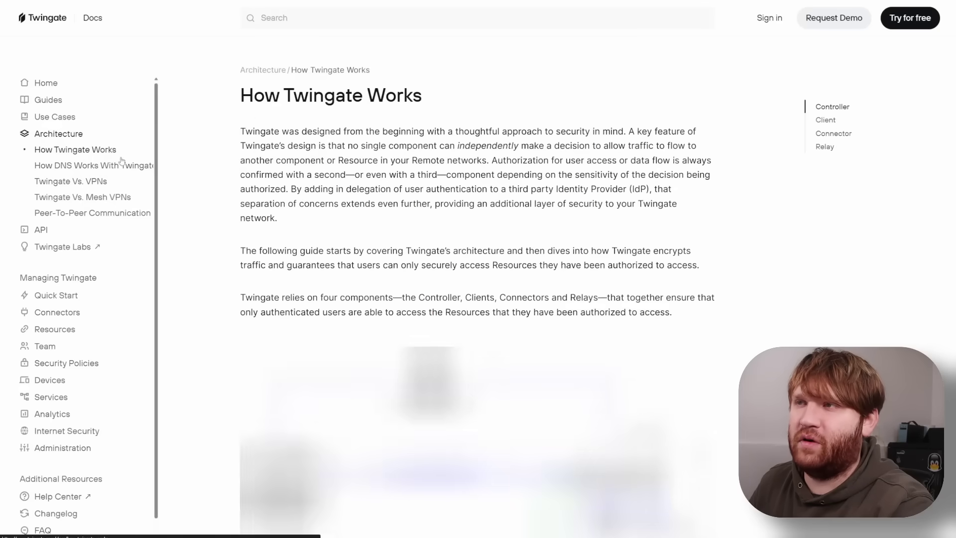
# Examine the How Twingate Works component diagram and its Controller, Client and Connector sections
pyautogui.scroll(-5, 398, 237)
pyautogui.scroll(-1, 398, 238)
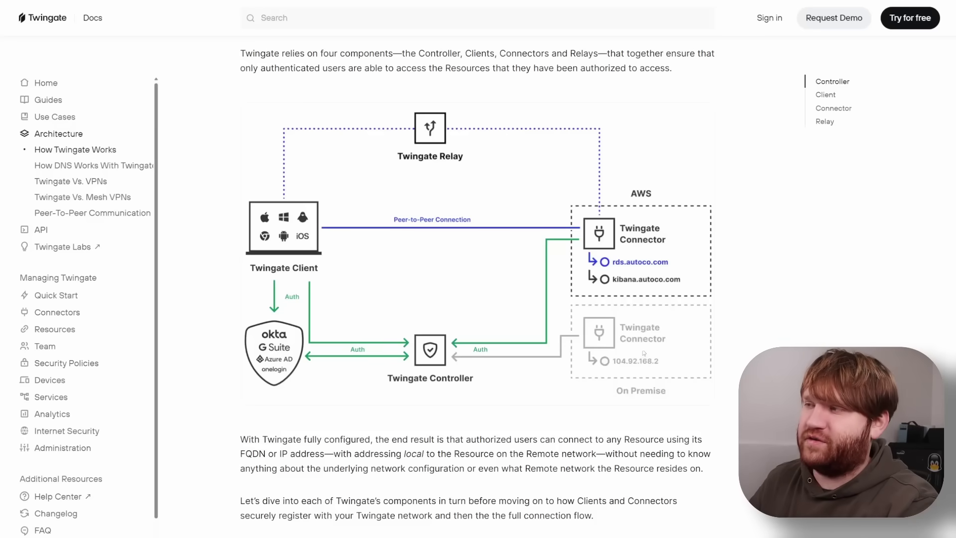
pyautogui.scroll(-5, 639, 349)
pyautogui.scroll(-5, 640, 349)
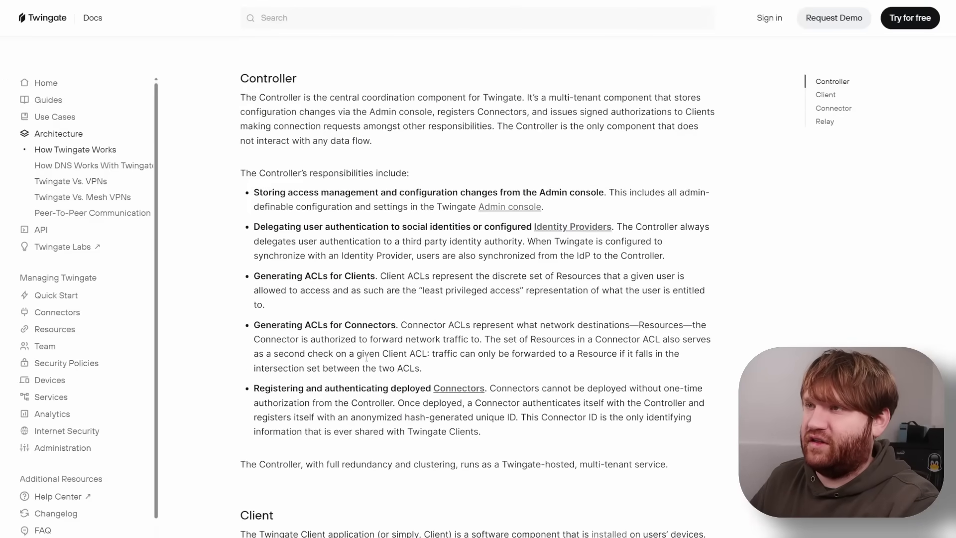
pyautogui.scroll(-6, 366, 355)
pyautogui.scroll(-10, 366, 354)
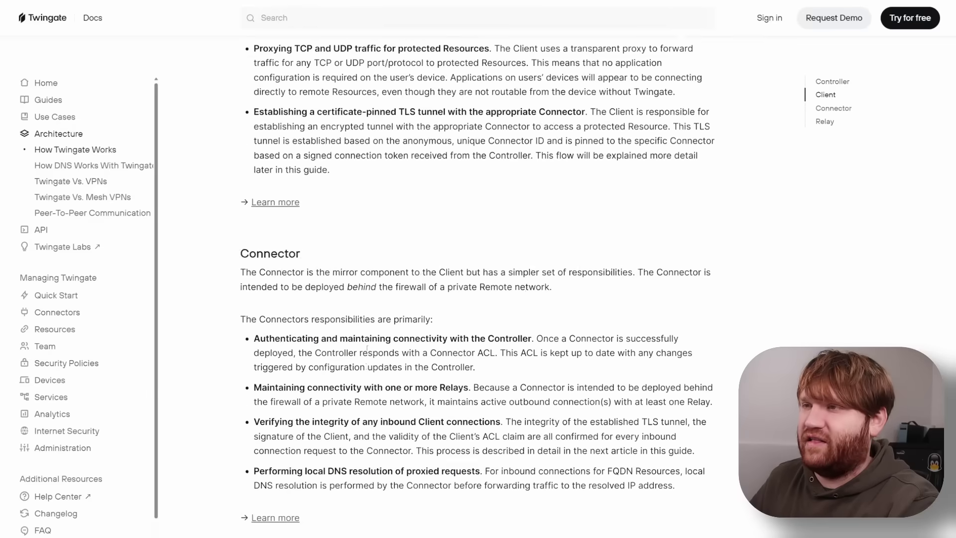
pyautogui.scroll(-3, 358, 316)
pyautogui.scroll(1, 358, 317)
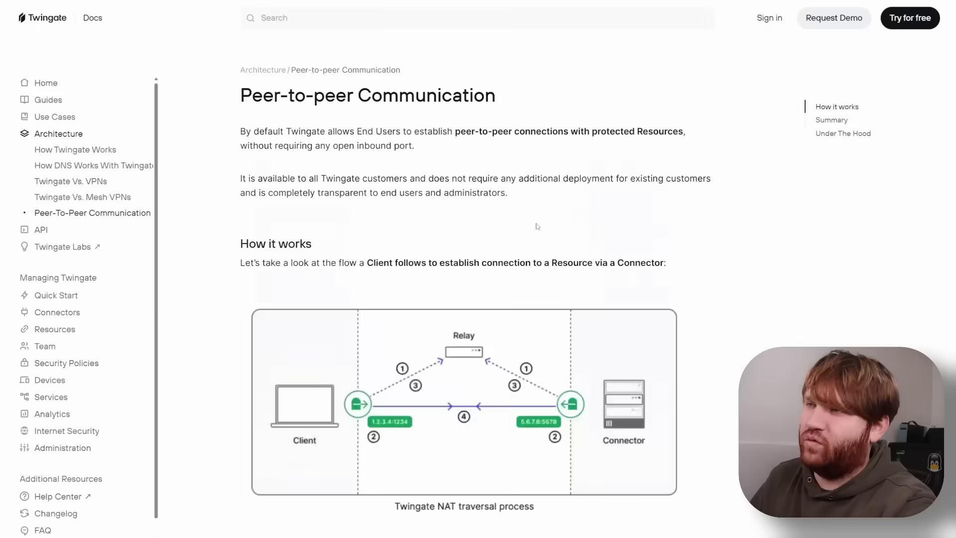
# Examine the NAT traversal diagram in the Peer-to-peer Communication article
pyautogui.scroll(-3, 538, 227)
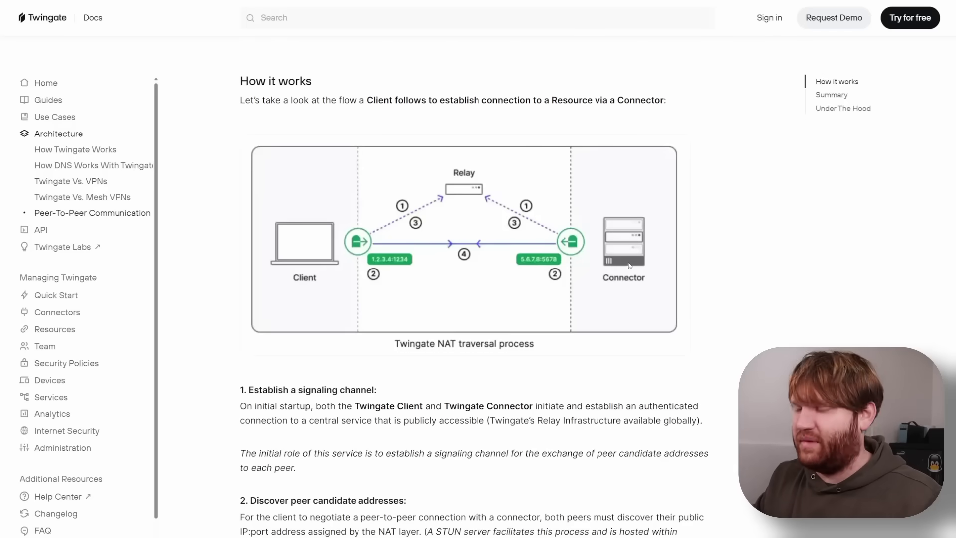
pyautogui.scroll(3, 630, 265)
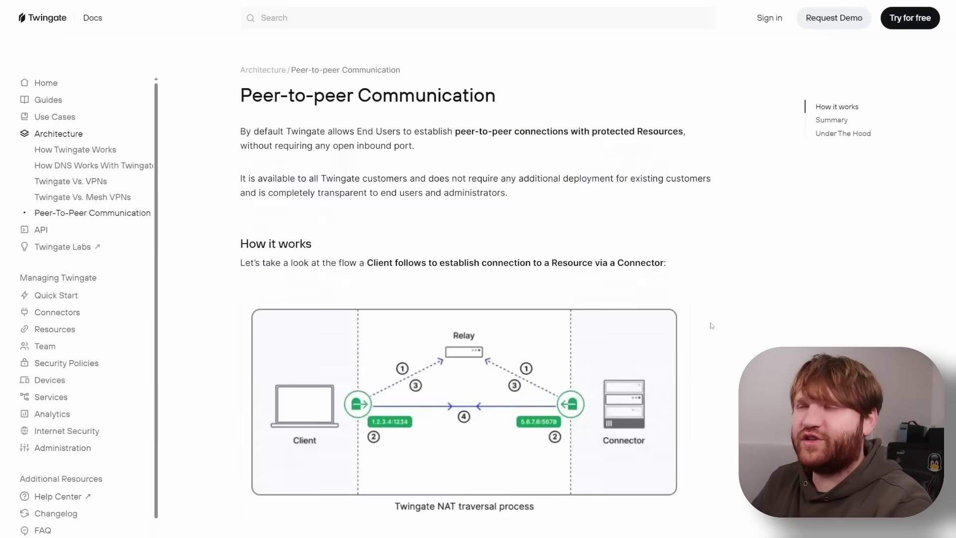
# Sign in to the TechHut Media LLC admin console and examine the overview's connection history and recent activity
pyautogui.click(770, 18)
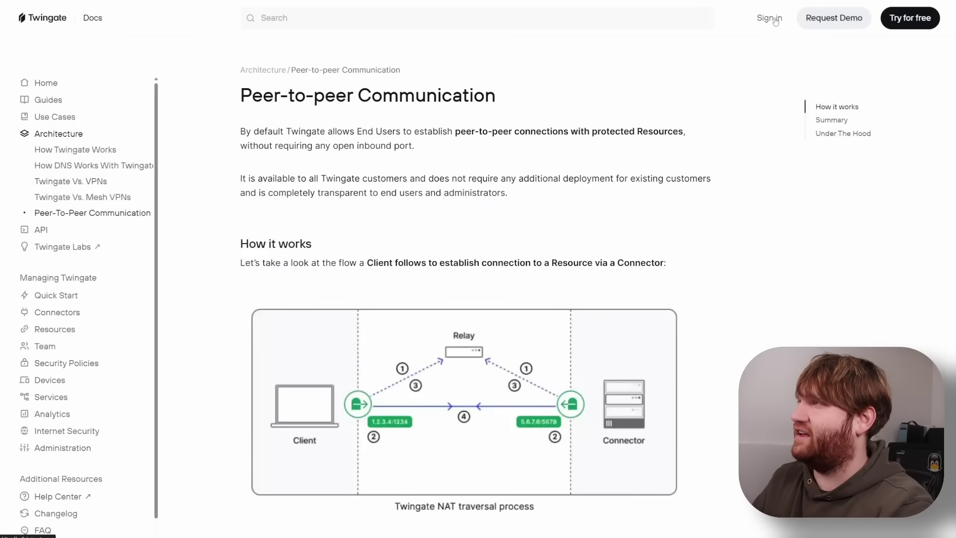
pyautogui.click(509, 238)
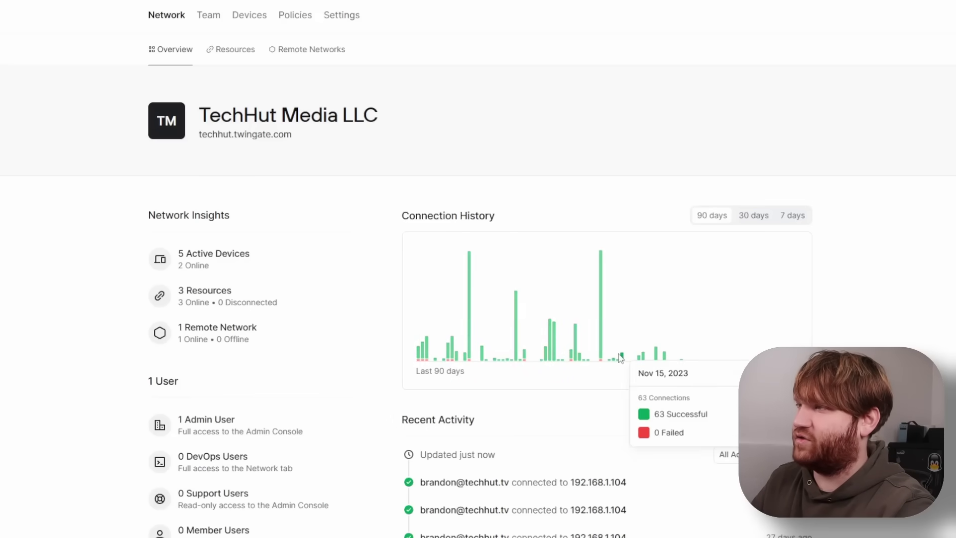
pyautogui.moveTo(603, 351)
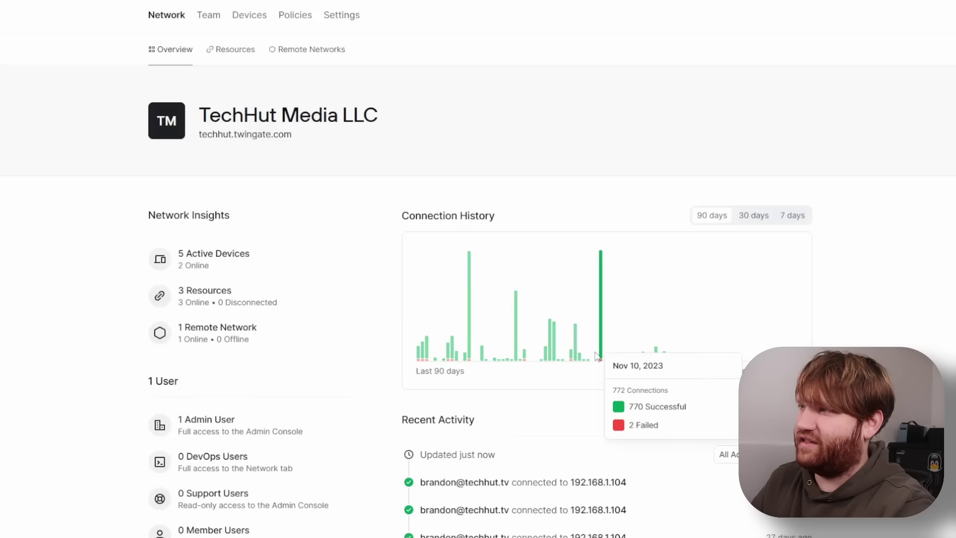
pyautogui.moveTo(554, 362)
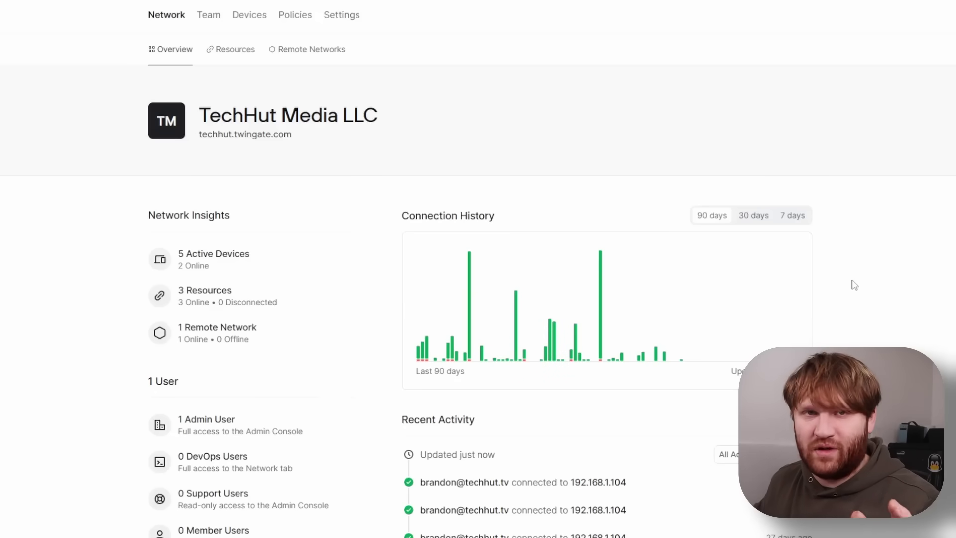
pyautogui.scroll(-5, 883, 273)
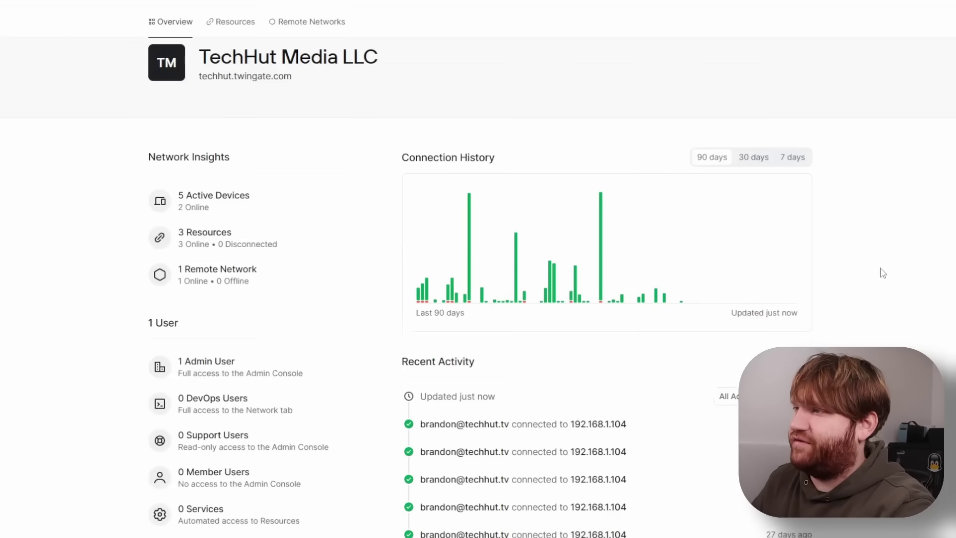
pyautogui.scroll(-3, 883, 273)
pyautogui.scroll(8, 881, 272)
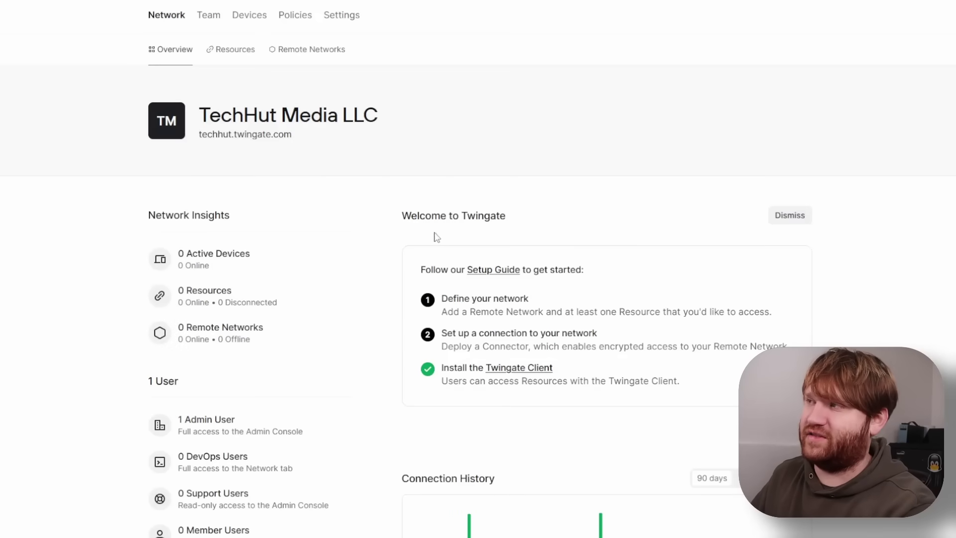
# Read the Welcome to Twingate setup steps and look through the Quick Start guide
pyautogui.moveTo(409, 219); pyautogui.dragTo(465, 220)
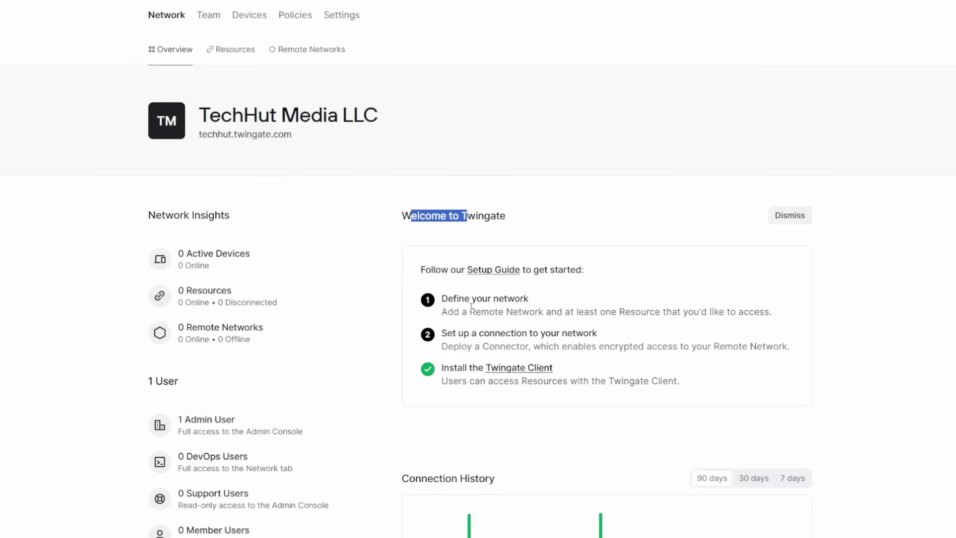
pyautogui.moveTo(448, 300); pyautogui.dragTo(525, 301)
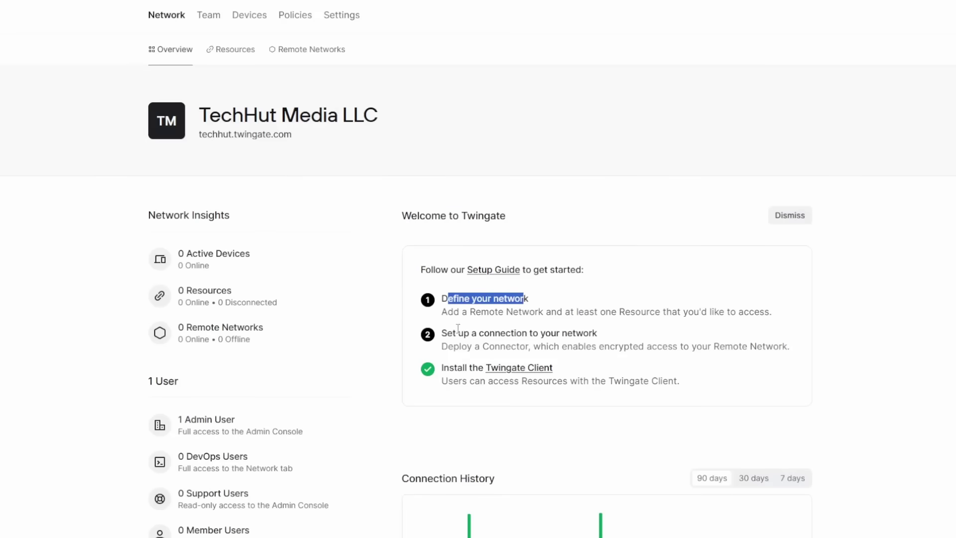
pyautogui.moveTo(450, 331); pyautogui.dragTo(581, 332)
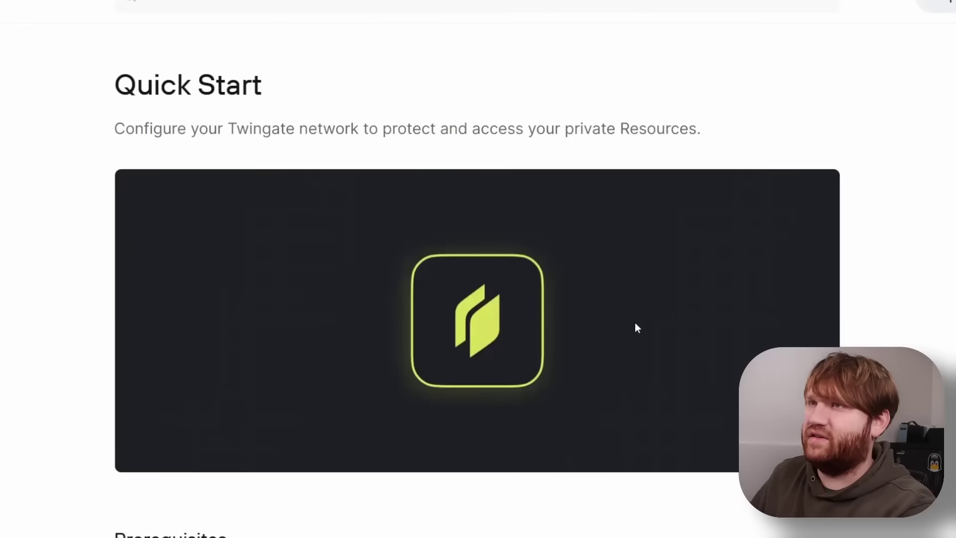
pyautogui.scroll(-15, 636, 323)
pyautogui.scroll(-13, 636, 324)
pyautogui.scroll(10, 636, 326)
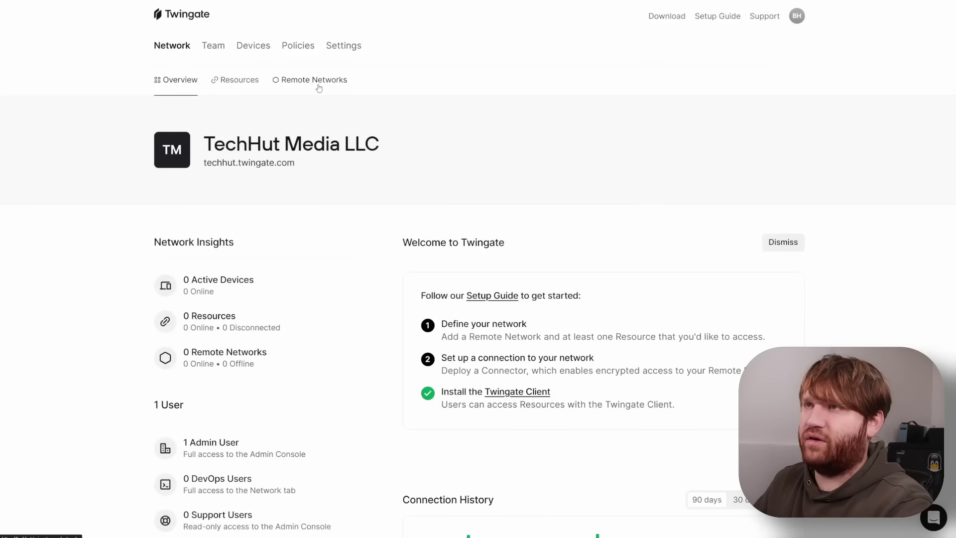
# Add a remote network named HopkiNetwork with its location set to On Premise
pyautogui.click(317, 85)
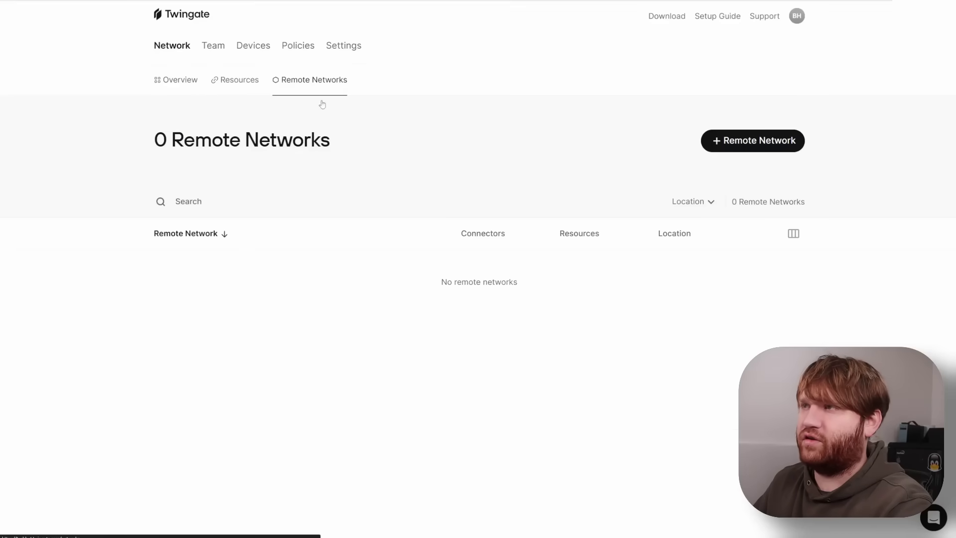
pyautogui.click(747, 145)
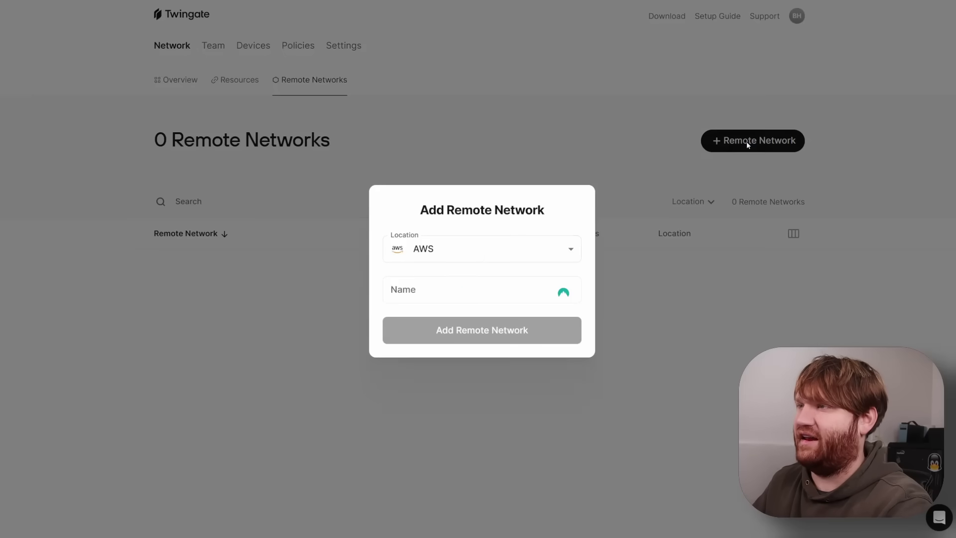
pyautogui.click(433, 254)
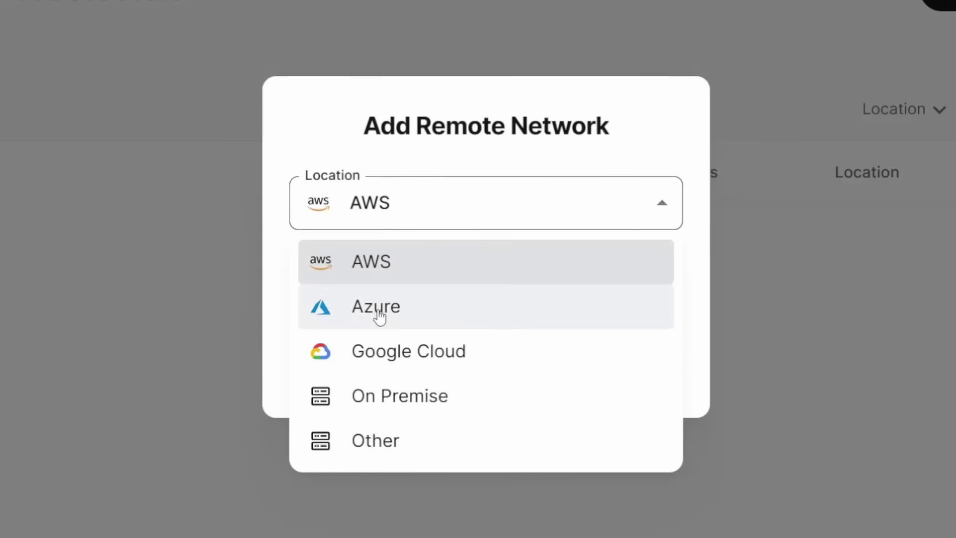
pyautogui.click(391, 397)
pyautogui.click(414, 294)
pyautogui.write('HopkiN')
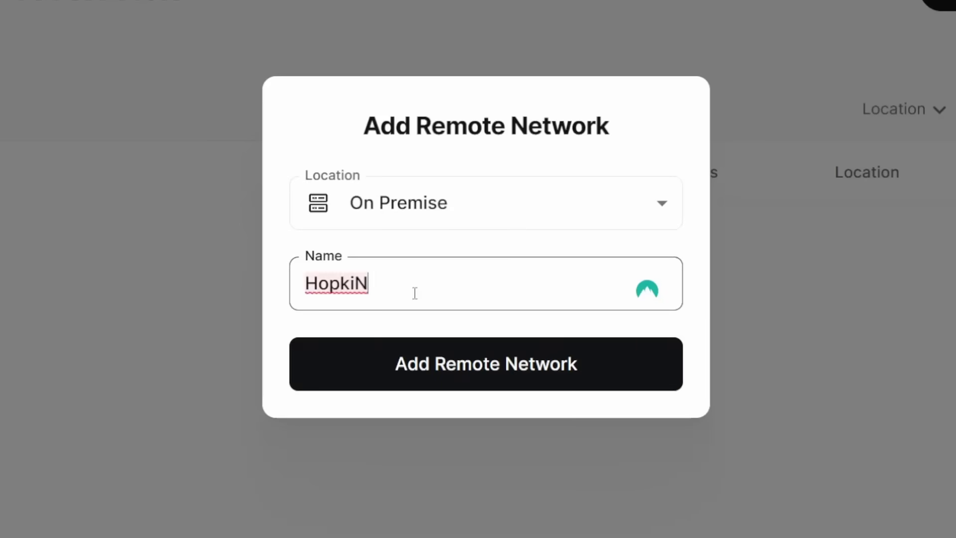
pyautogui.write('etwork')
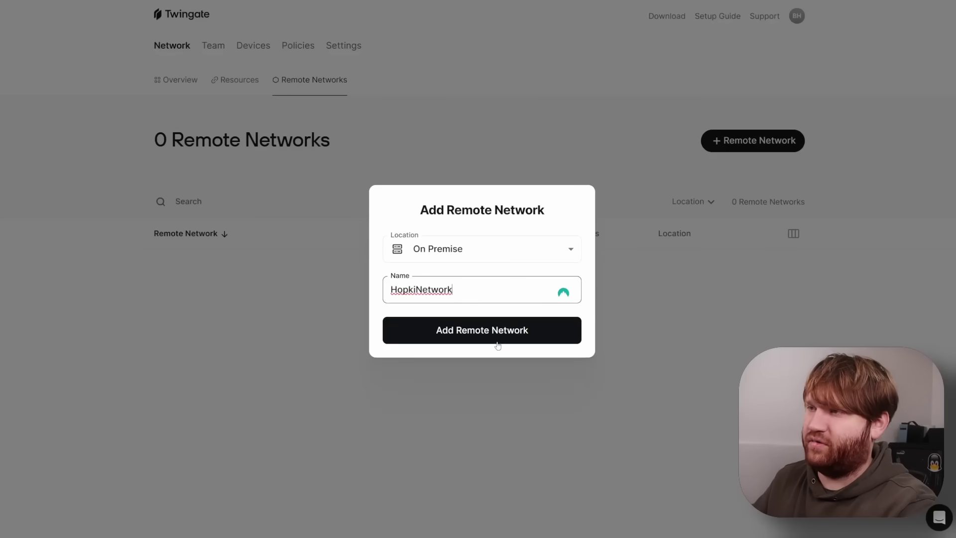
pyautogui.click(489, 343)
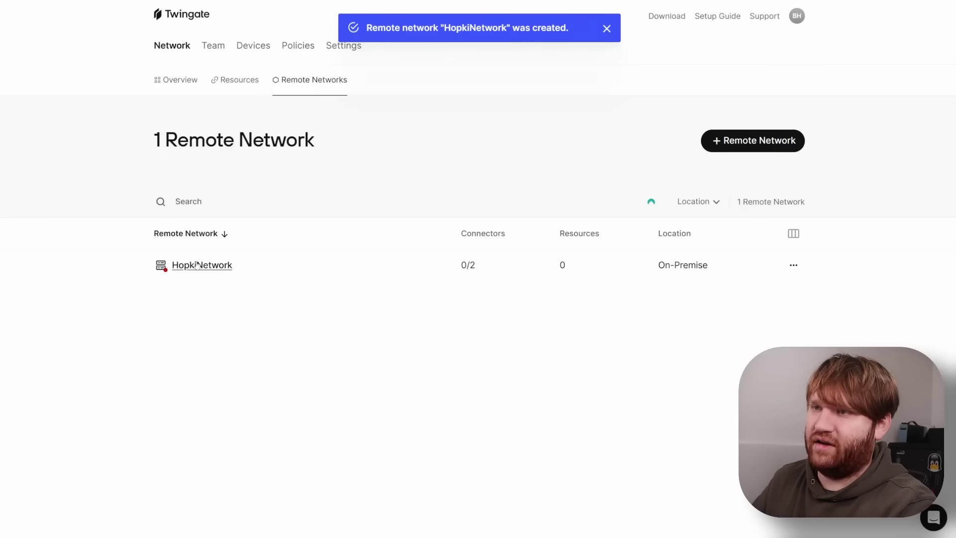
# Open the tremendous-gopher connector of the HopkiNetwork remote network for deployment
pyautogui.click(198, 267)
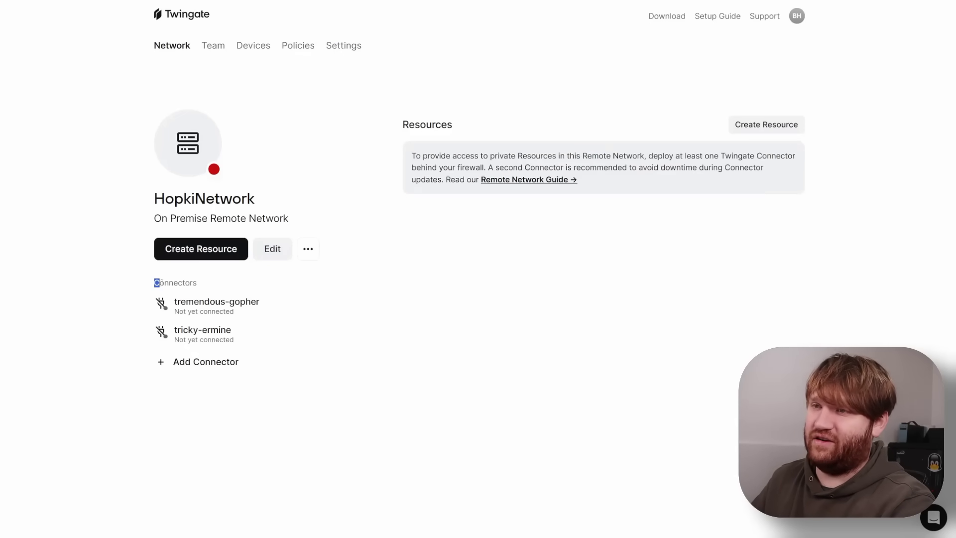
pyautogui.moveTo(161, 283); pyautogui.dragTo(205, 289)
pyautogui.click(205, 289)
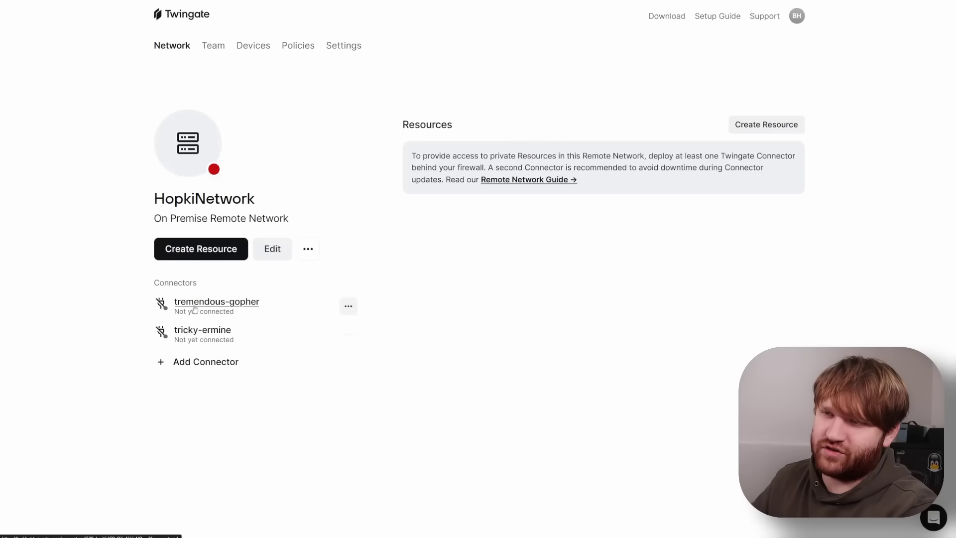
pyautogui.click(217, 304)
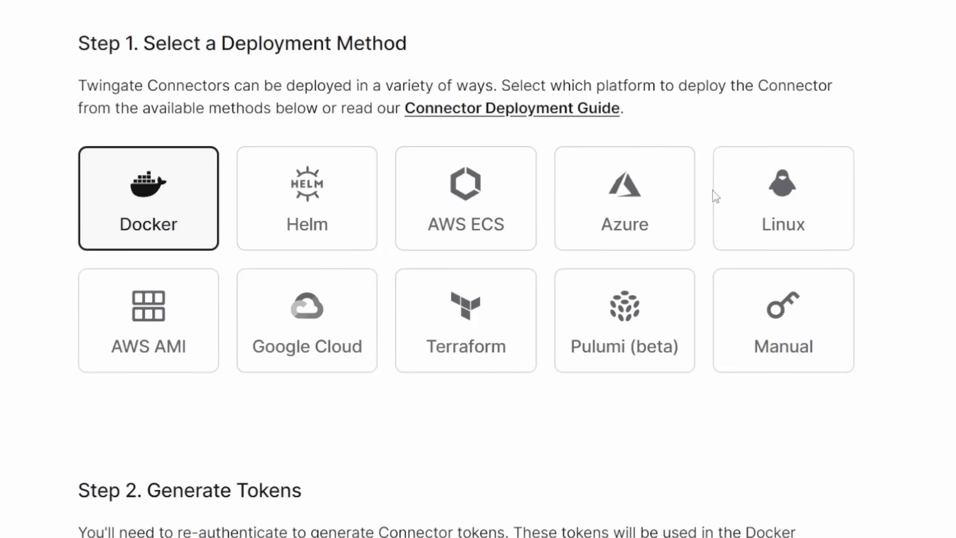
# Examine the connector's Docker deployment steps, from generating tokens to running the Docker command
pyautogui.scroll(-12, 177, 328)
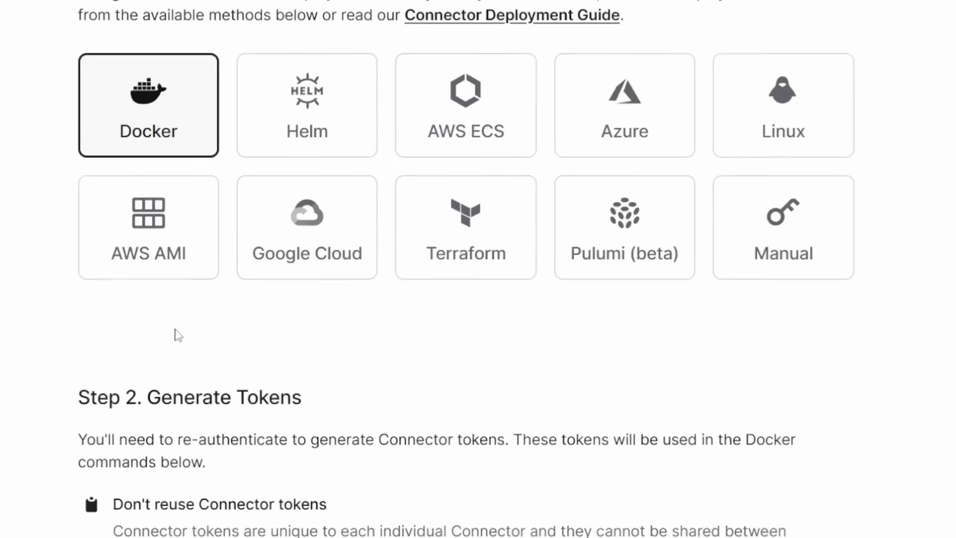
pyautogui.scroll(-8, 185, 324)
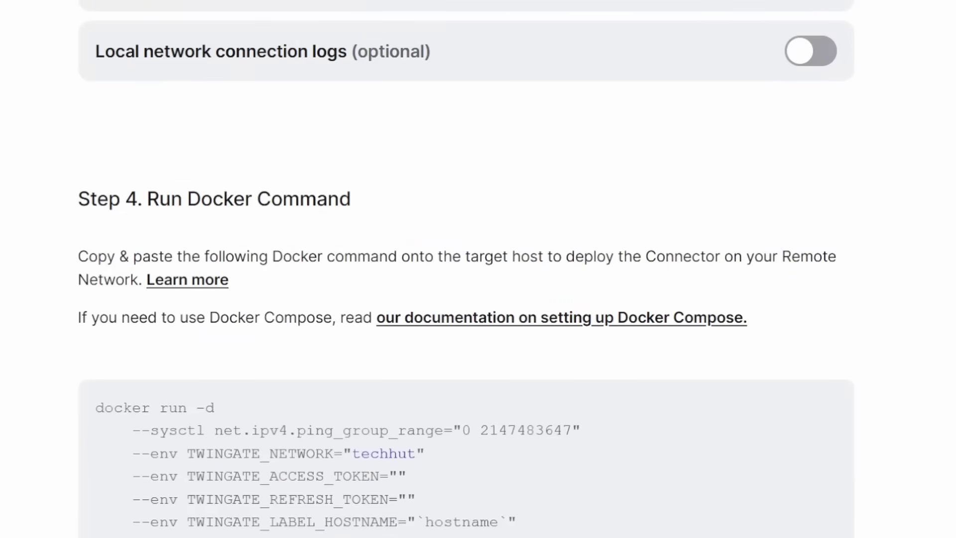
pyautogui.scroll(15, 664, 456)
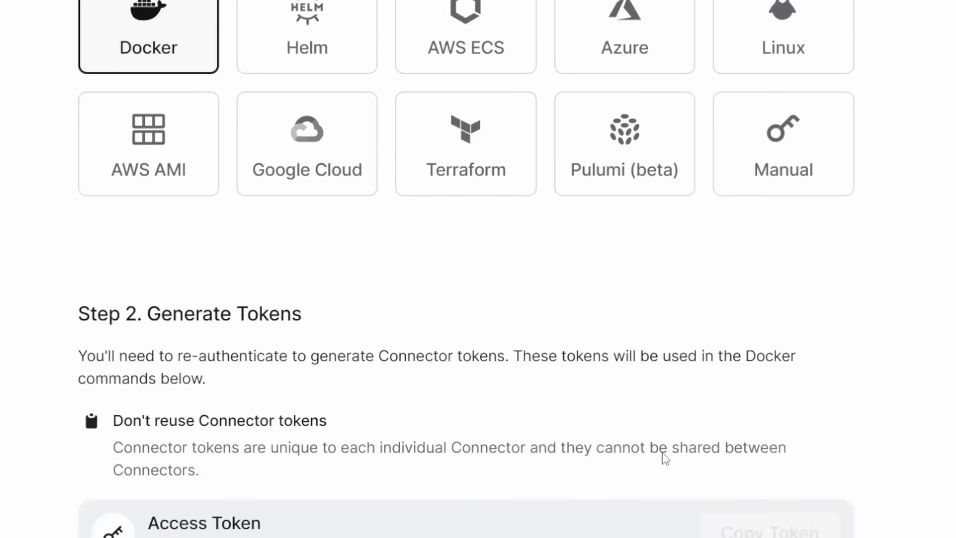
# Choose Linux as the connector's deployment method and look through its setup steps
pyautogui.click(797, 65)
pyautogui.scroll(-12, 570, 483)
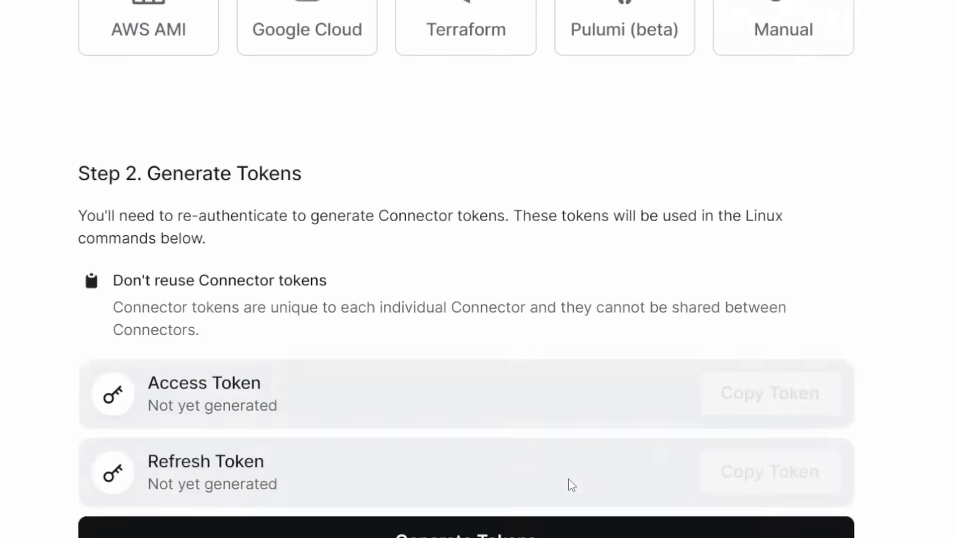
pyautogui.scroll(-1, 574, 483)
pyautogui.moveTo(404, 355); pyautogui.dragTo(380, 367)
pyautogui.scroll(15, 827, 399)
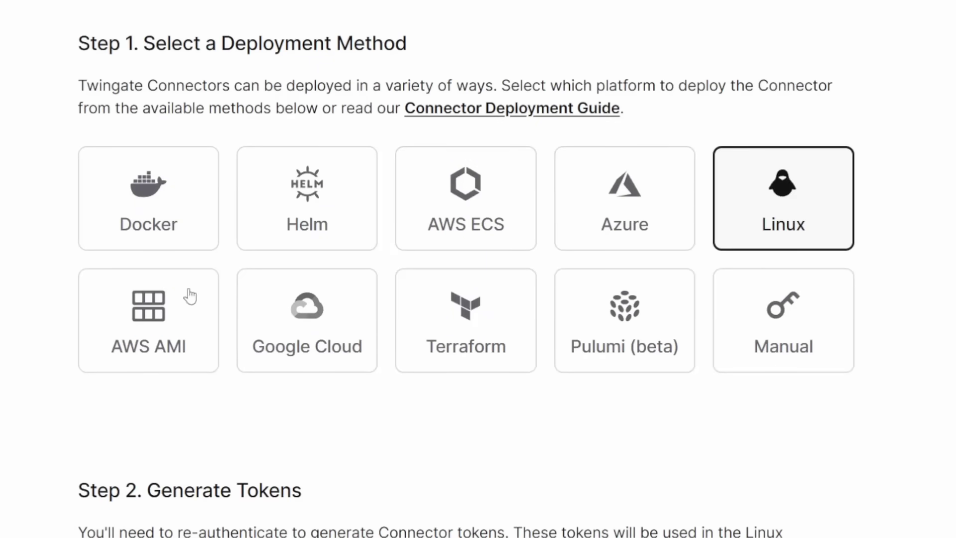
# Select Docker as the deployment method for the connector and bring up the token generation section
pyautogui.click(145, 232)
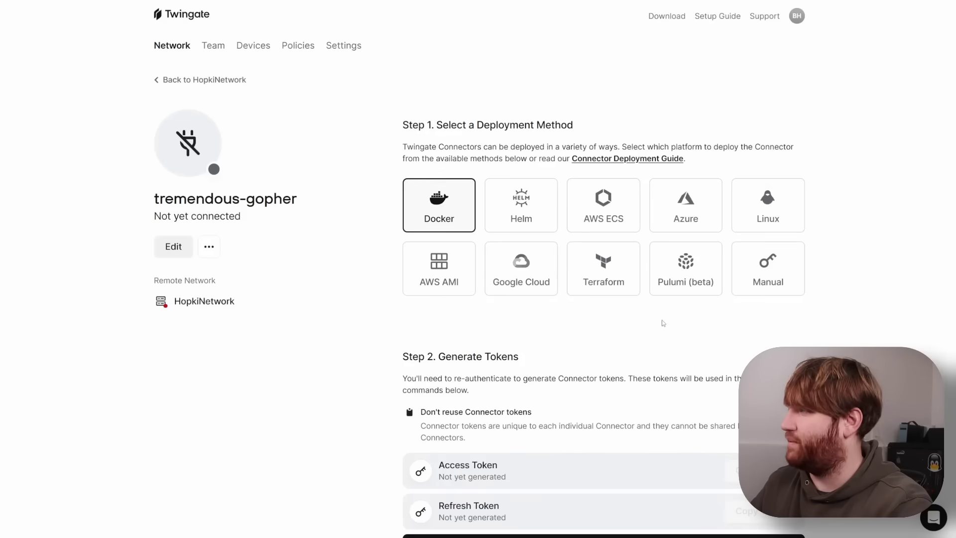
pyautogui.scroll(-3, 661, 324)
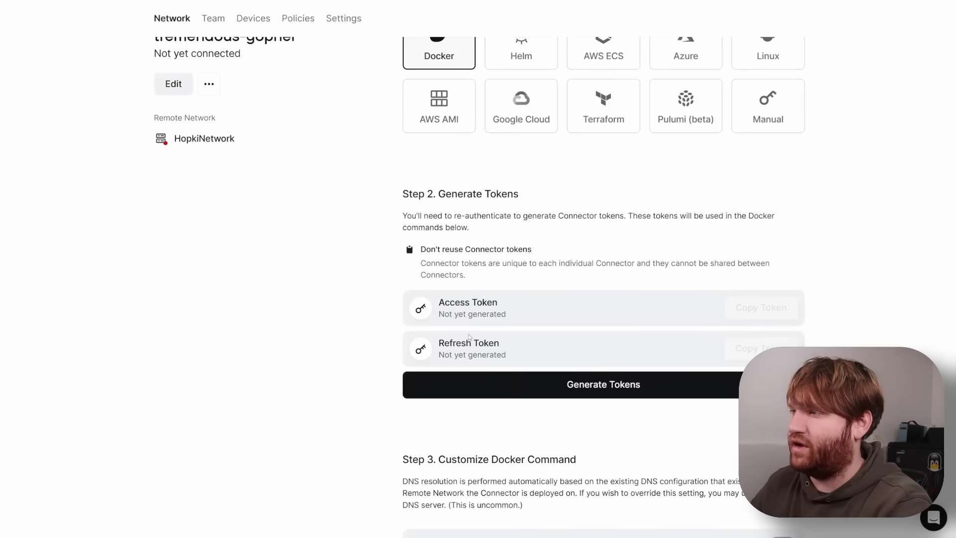
# Generate the access and refresh tokens for the tremendous-gopher connector and close the help panel
pyautogui.scroll(-2, 504, 304)
pyautogui.click(510, 305)
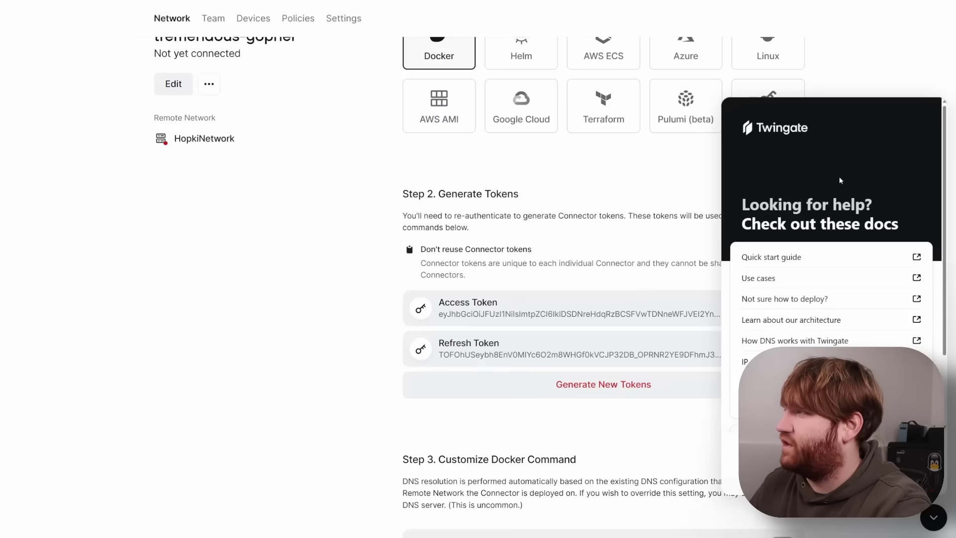
pyautogui.click(933, 519)
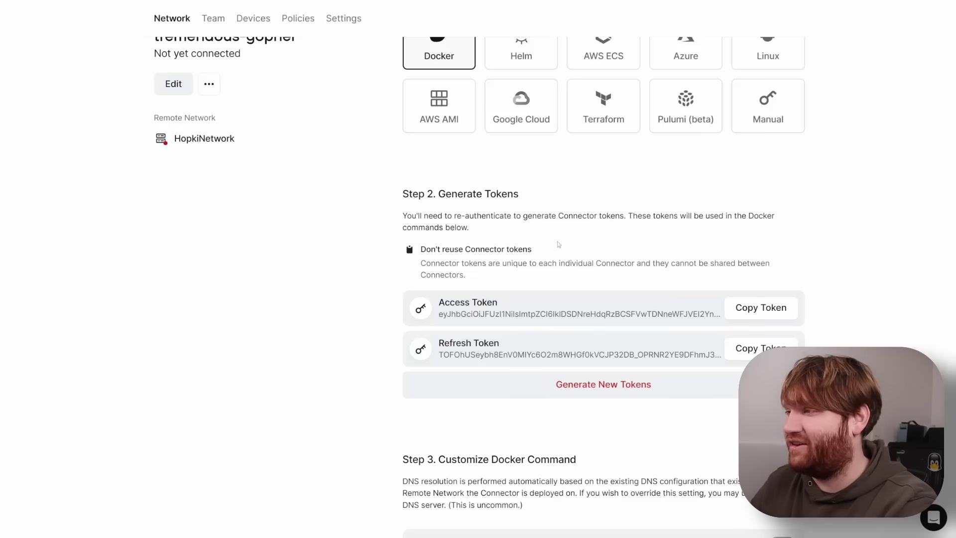
# Review the optional Docker command customizations and go on to the section for running the Docker command
pyautogui.scroll(-6, 599, 282)
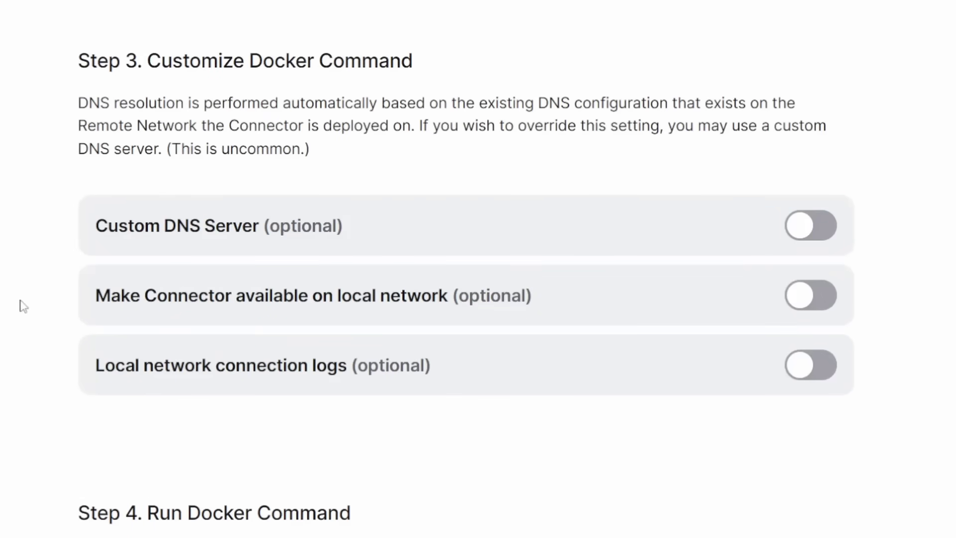
pyautogui.scroll(5, 249, 269)
pyautogui.scroll(1, 248, 266)
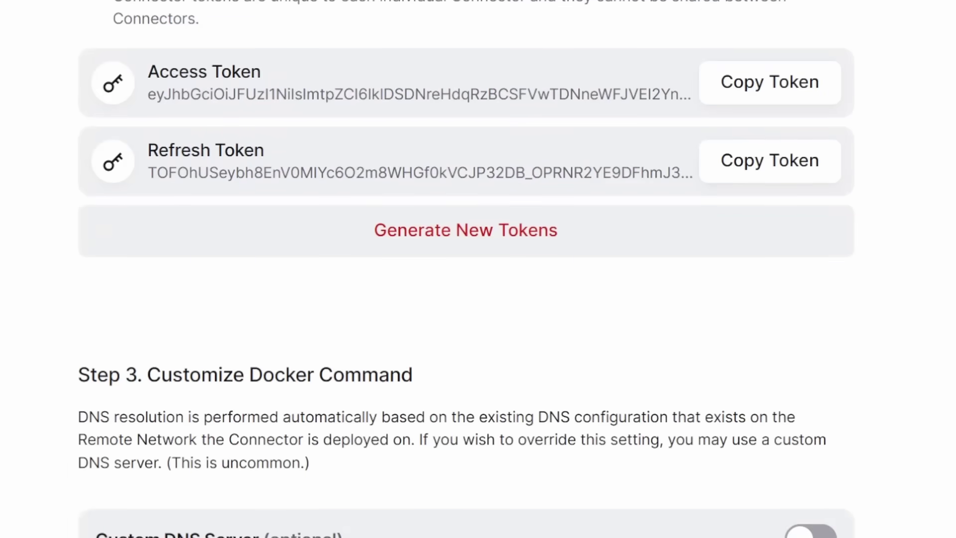
pyautogui.scroll(-3, 466, 269)
pyautogui.scroll(-2, 397, 525)
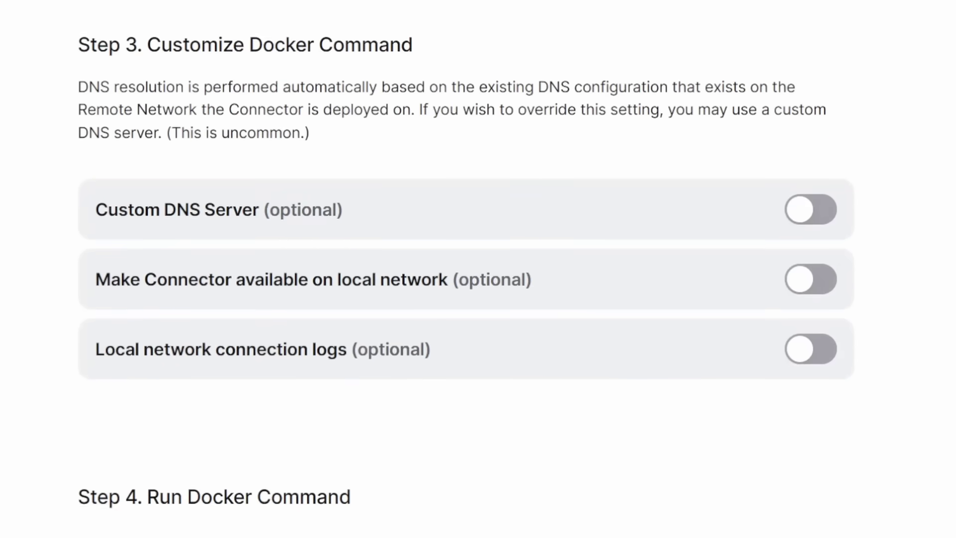
pyautogui.scroll(-6, 397, 526)
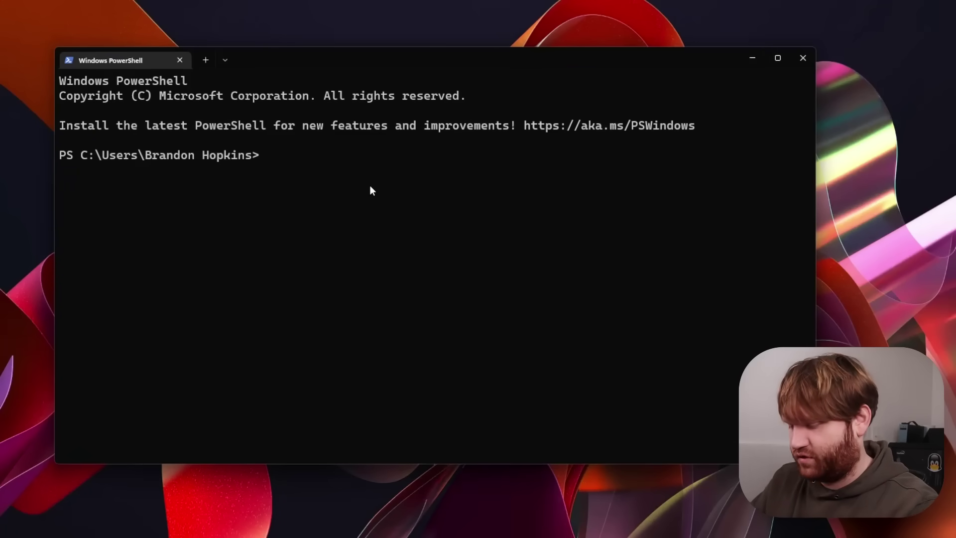
# In Windows PowerShell, connect to the server at 10.0.0.70 over SSH and accept its host key
pyautogui.write('ssh brandon@10.0.0.70')
pyautogui.press('Return')
pyautogui.write('yes')
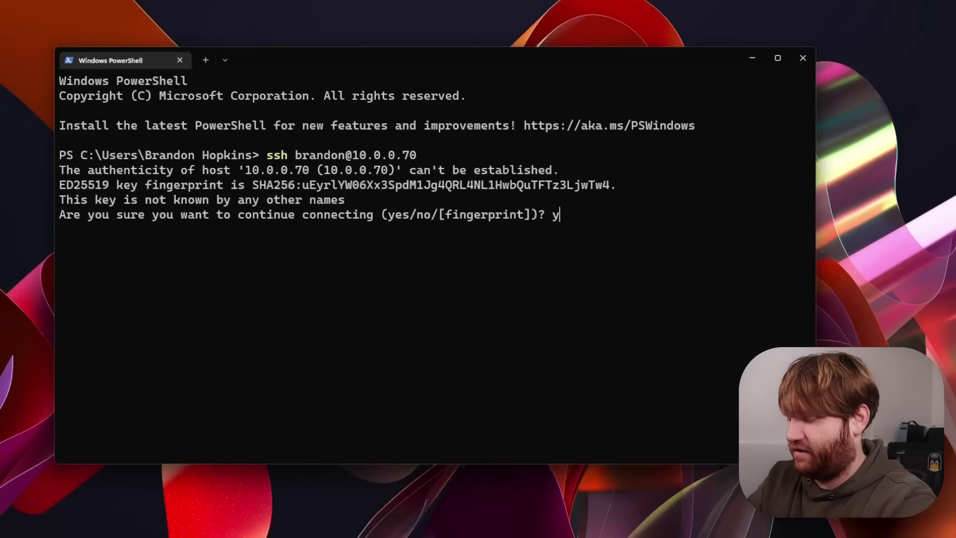
pyautogui.press('Return')
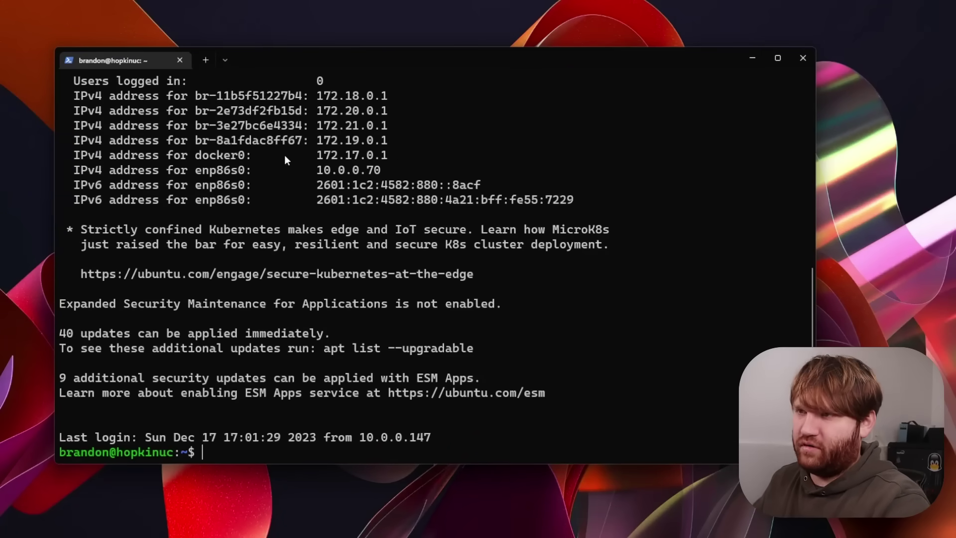
# Update the package lists and upgrade the installed packages on the server with apt and sudo
pyautogui.write('sudo apt ')
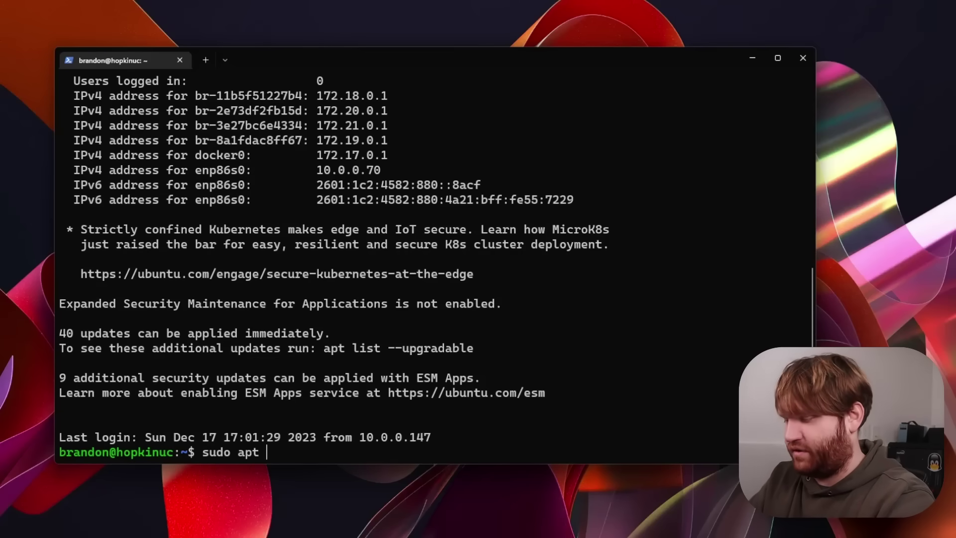
pyautogui.write('update && sud')
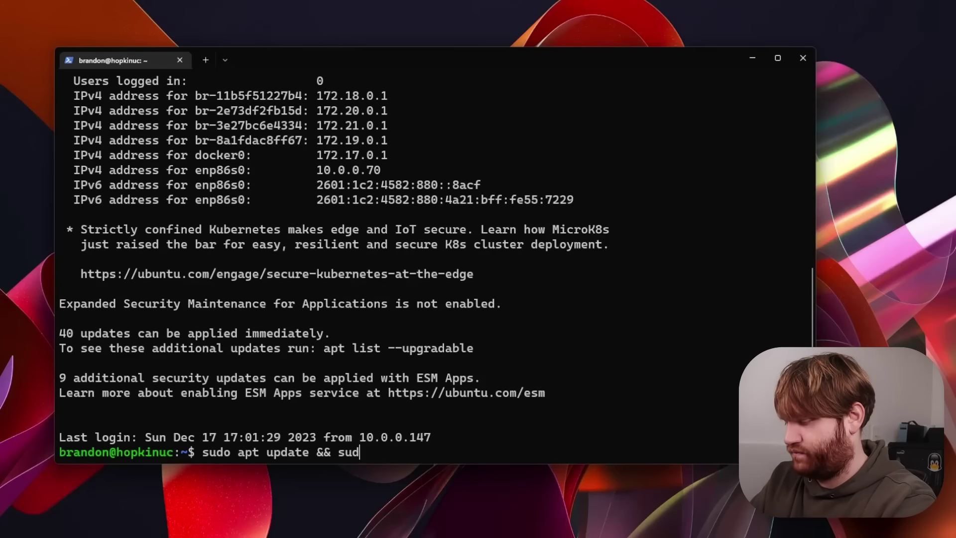
pyautogui.write('o apt up')
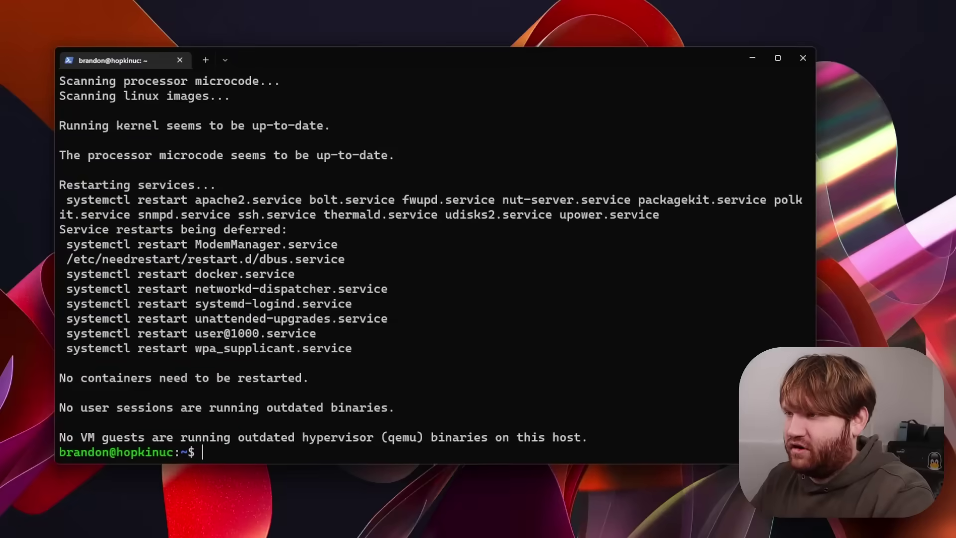
# Run the copied Docker command with the connector's access and refresh tokens on the server, repeating it with sudo
pyautogui.hotkey('ctrl', 'v')
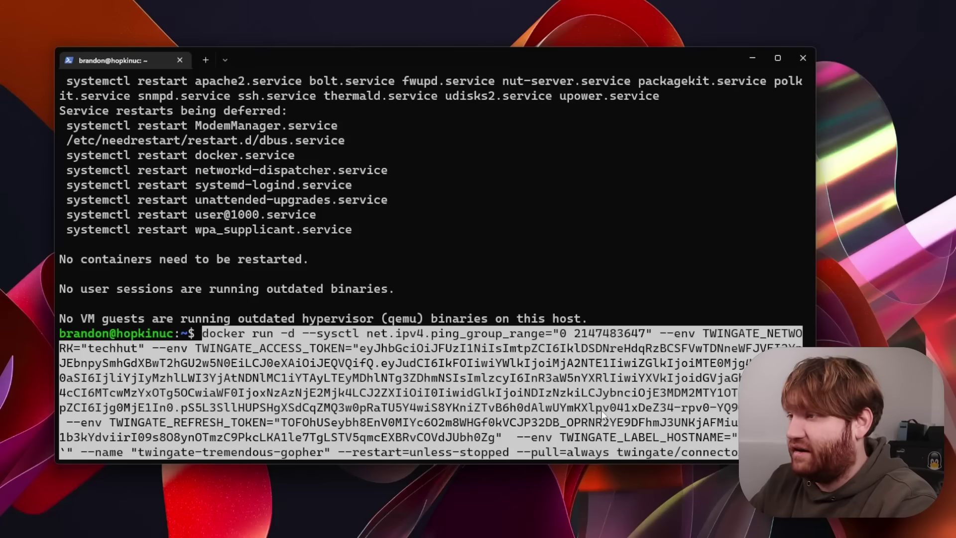
pyautogui.press('Return')
pyautogui.write('sudo')
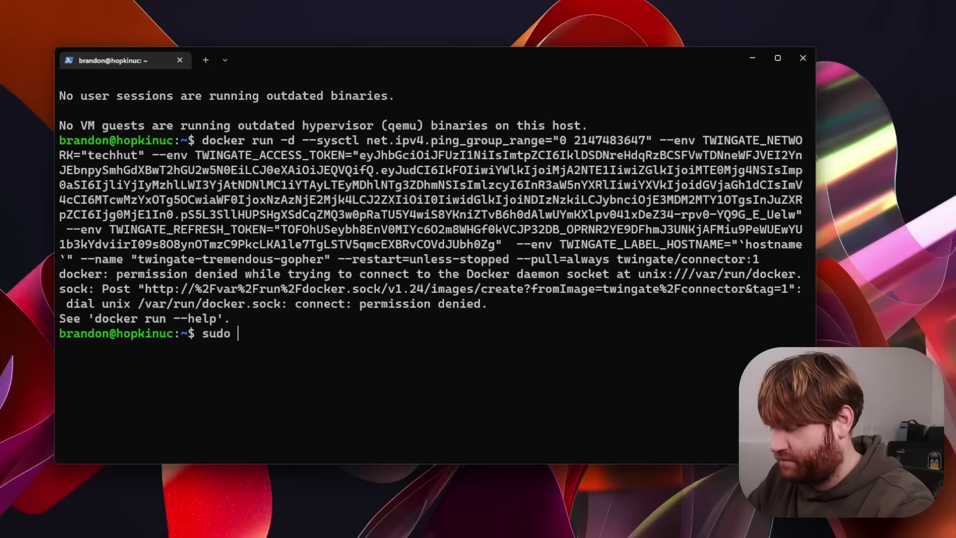
pyautogui.hotkey('ctrl', 'v')
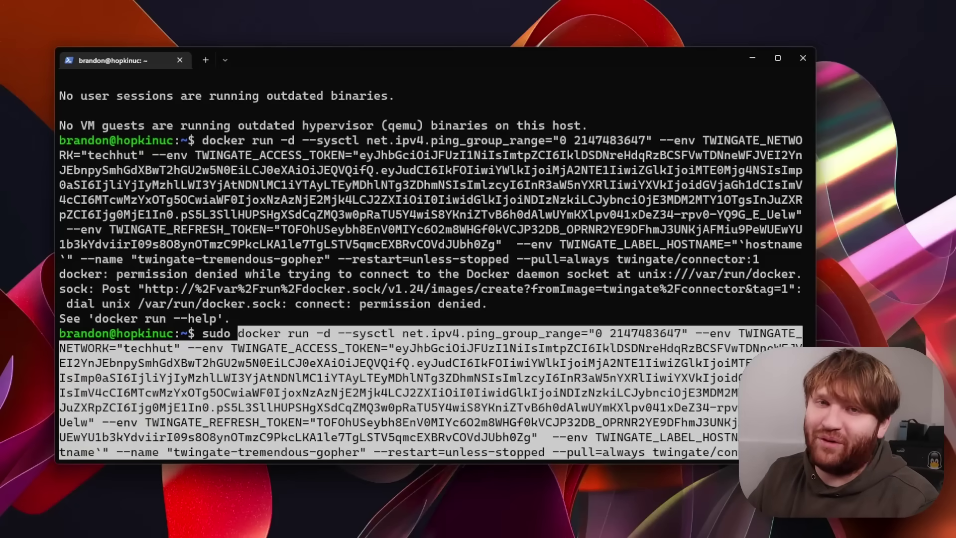
pyautogui.press('Return')
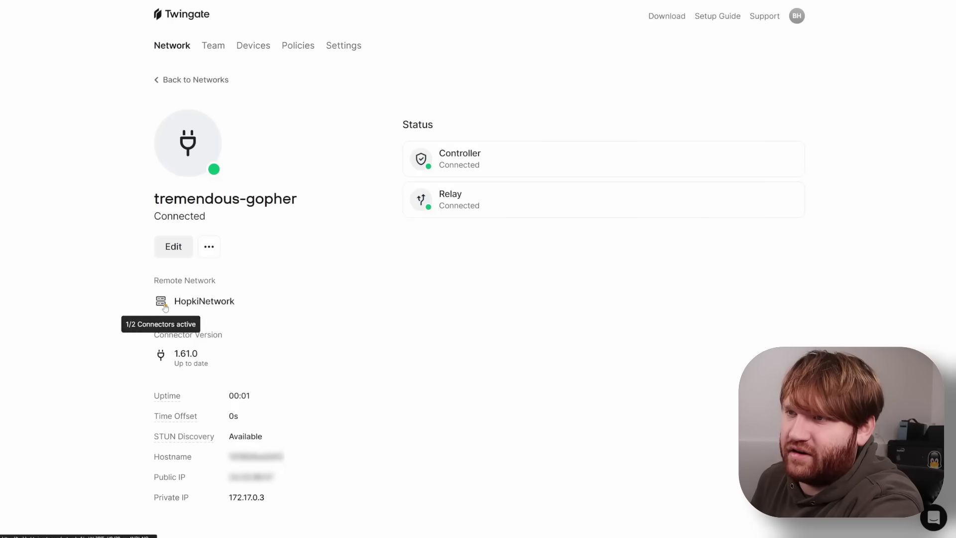
# In the Twingate console, rename the tremendous-gopher connector as HopkiNUC-delete
pyautogui.moveTo(166, 309)
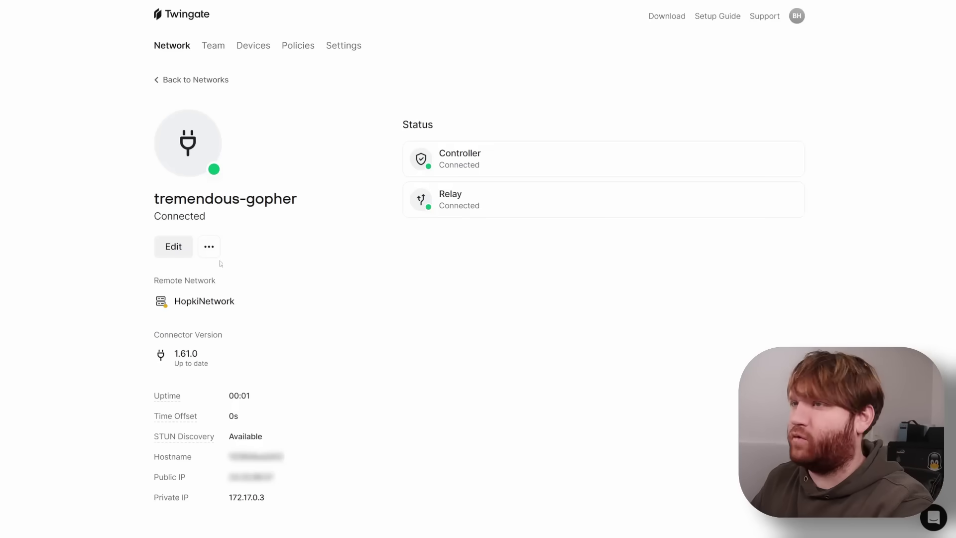
pyautogui.click(166, 246)
pyautogui.moveTo(517, 261); pyautogui.dragTo(365, 253)
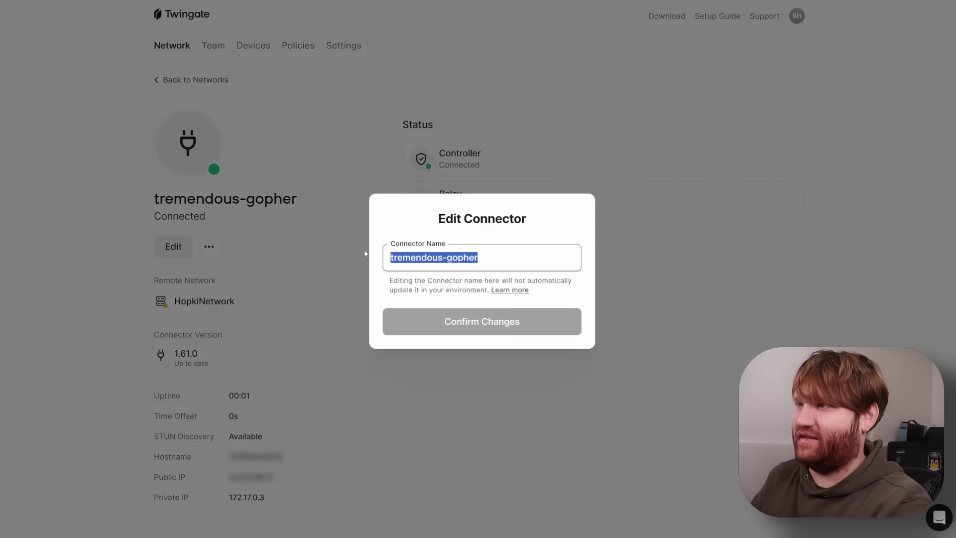
pyautogui.write('HopkiNUC')
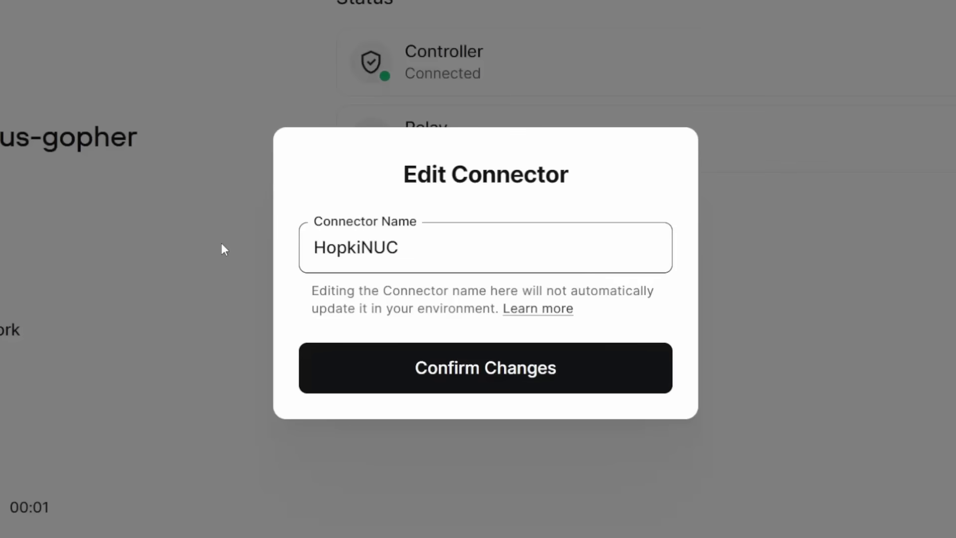
pyautogui.write('-delete')
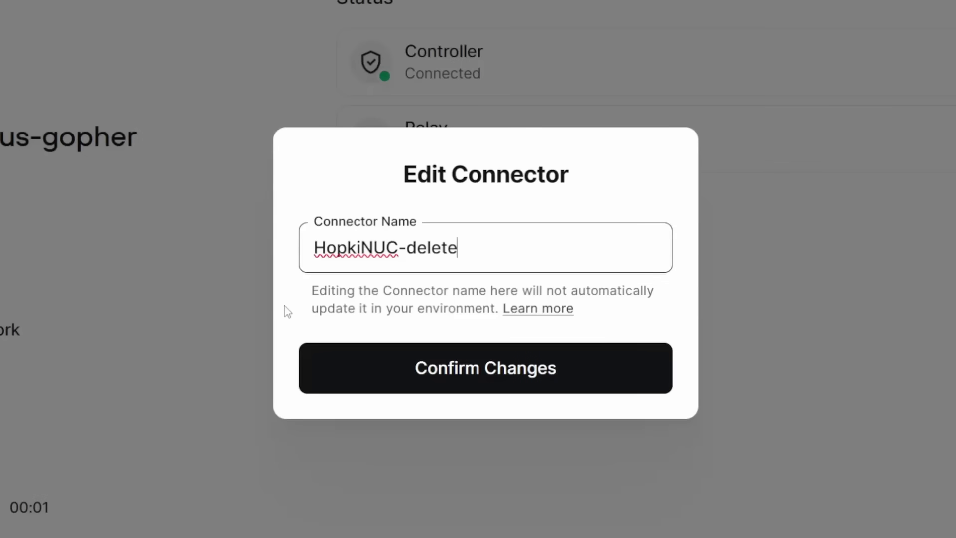
pyautogui.click(544, 367)
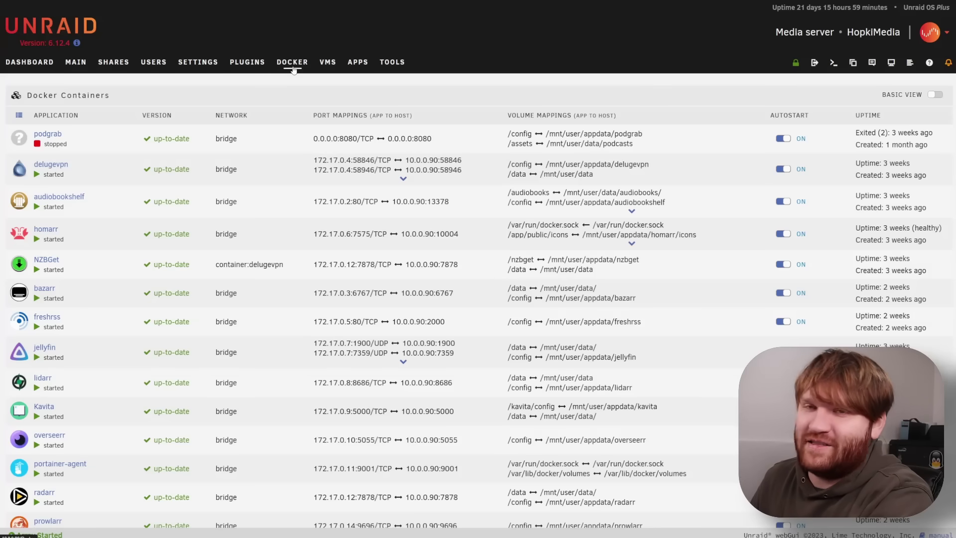
# In Unraid, search the available apps for "twingate" and start installing Twingate-Connector
pyautogui.click(358, 64)
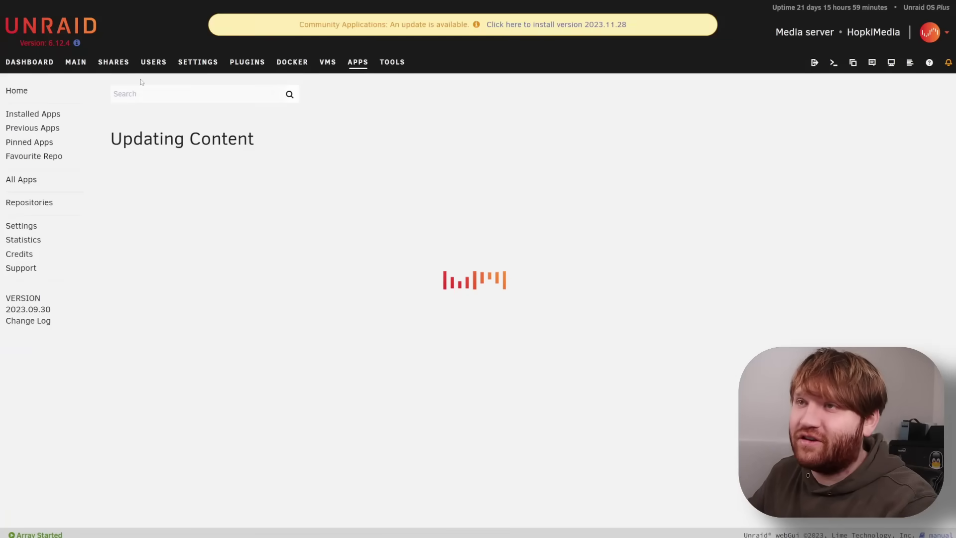
pyautogui.click(135, 100)
pyautogui.write('twingate')
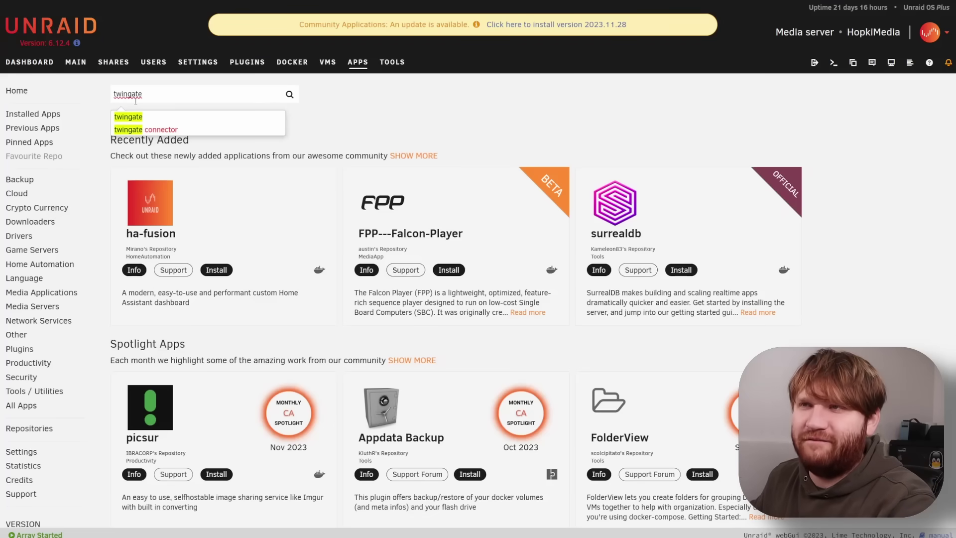
pyautogui.press('Return')
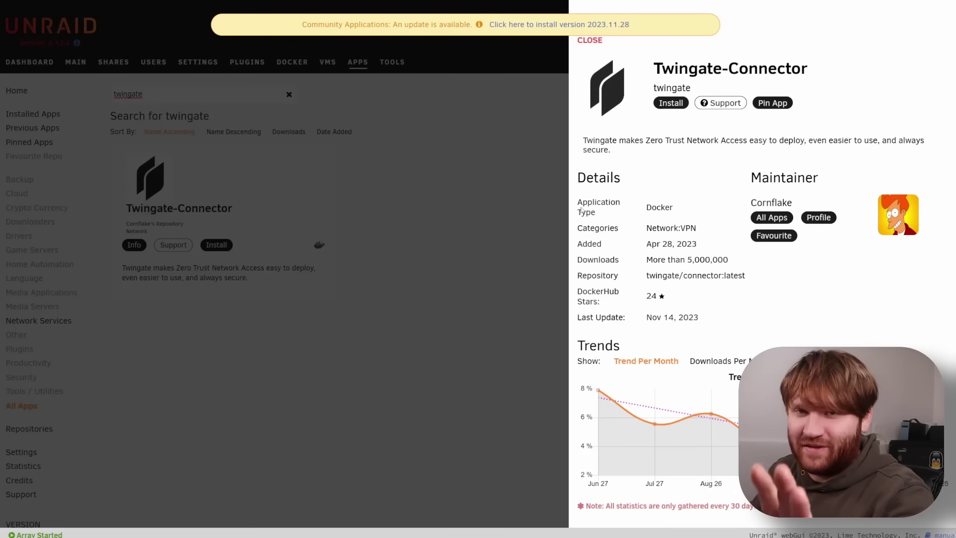
pyautogui.click(671, 103)
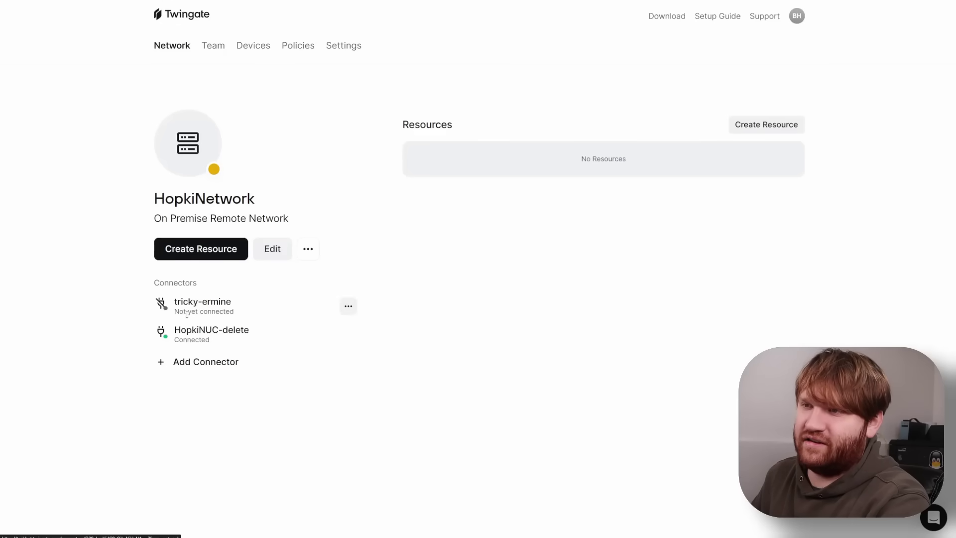
# In the Twingate console, generate tokens for the tricky-ermine connector, re-authenticating with the Google account
pyautogui.click(201, 303)
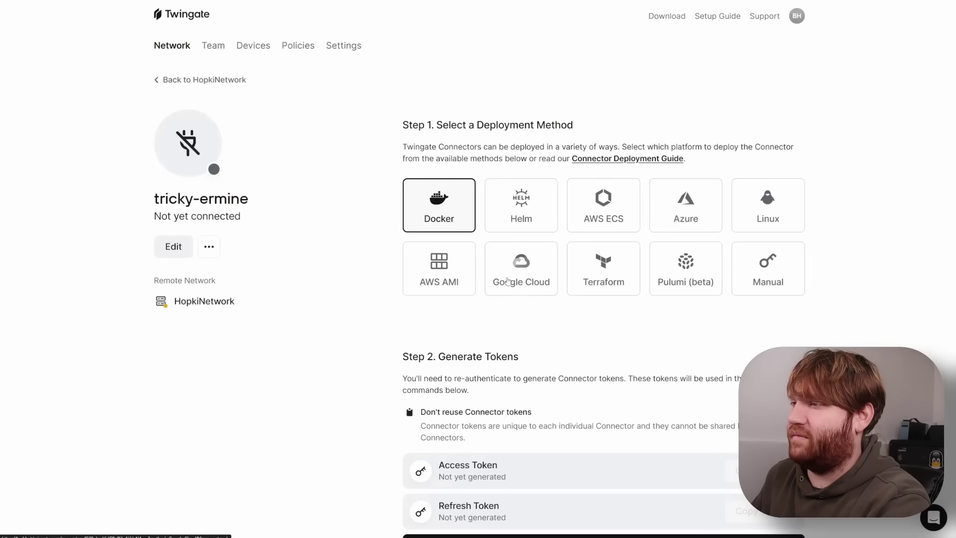
pyautogui.scroll(-3, 508, 281)
pyautogui.click(573, 393)
pyautogui.click(512, 322)
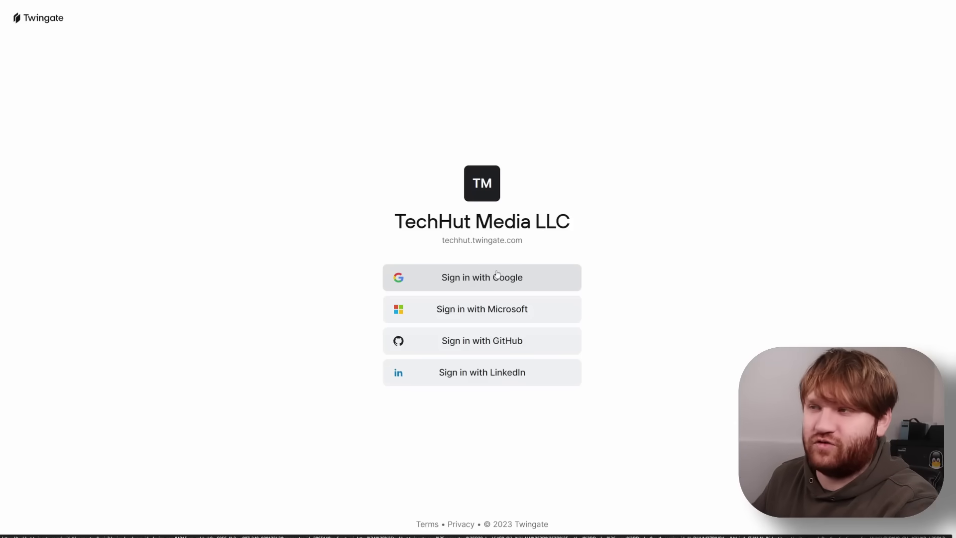
pyautogui.click(503, 275)
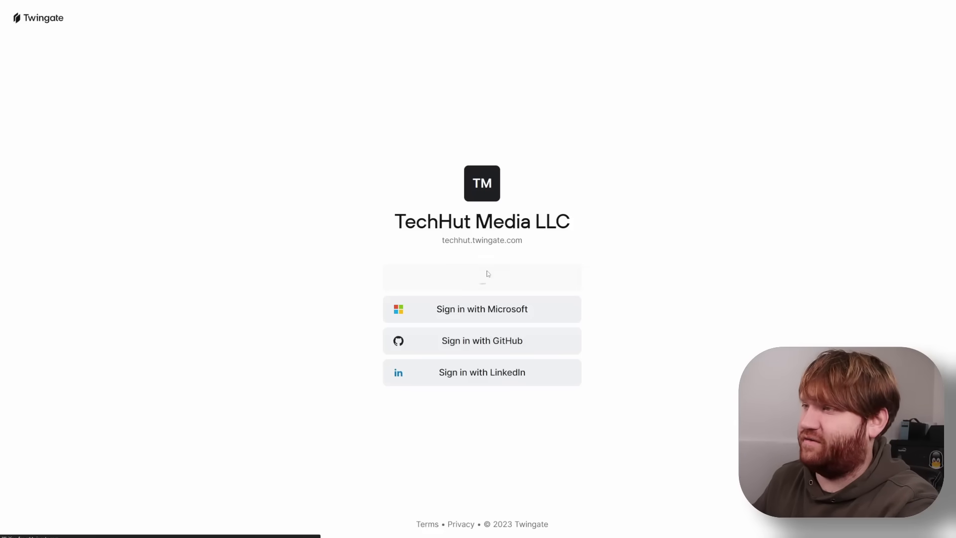
# Copy the tricky-ermine connector's access token into the ACCESS_TOKEN variable of the Unraid container template
pyautogui.scroll(-5, 415, 199)
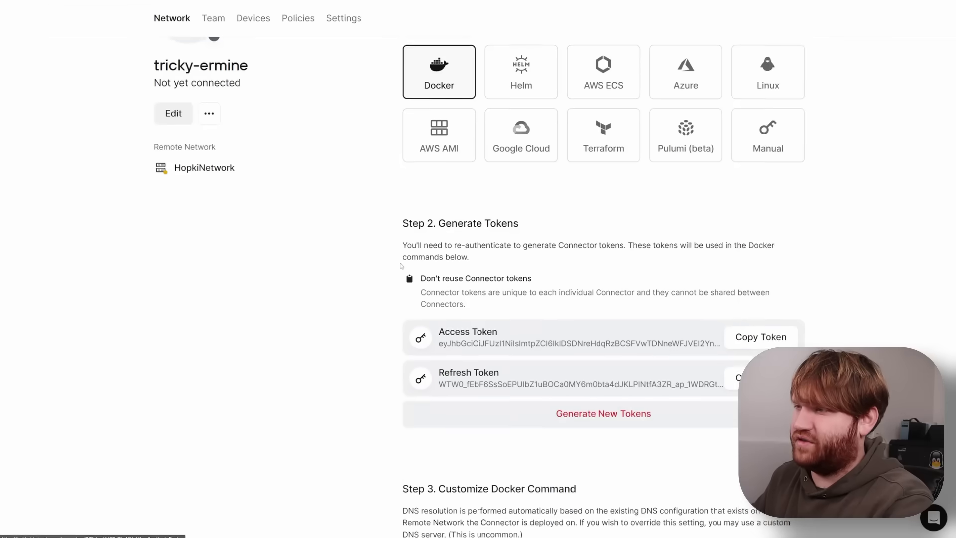
pyautogui.scroll(-8, 588, 301)
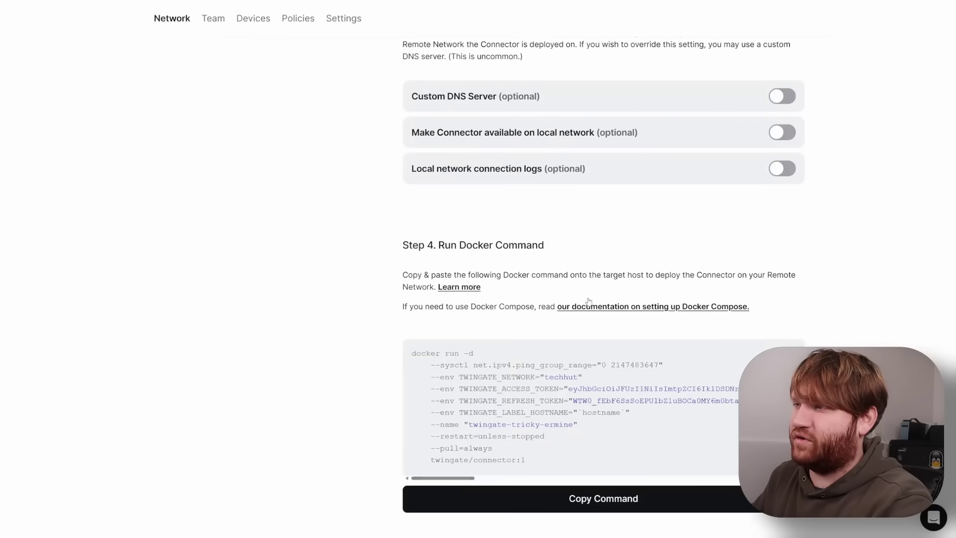
pyautogui.scroll(10, 524, 329)
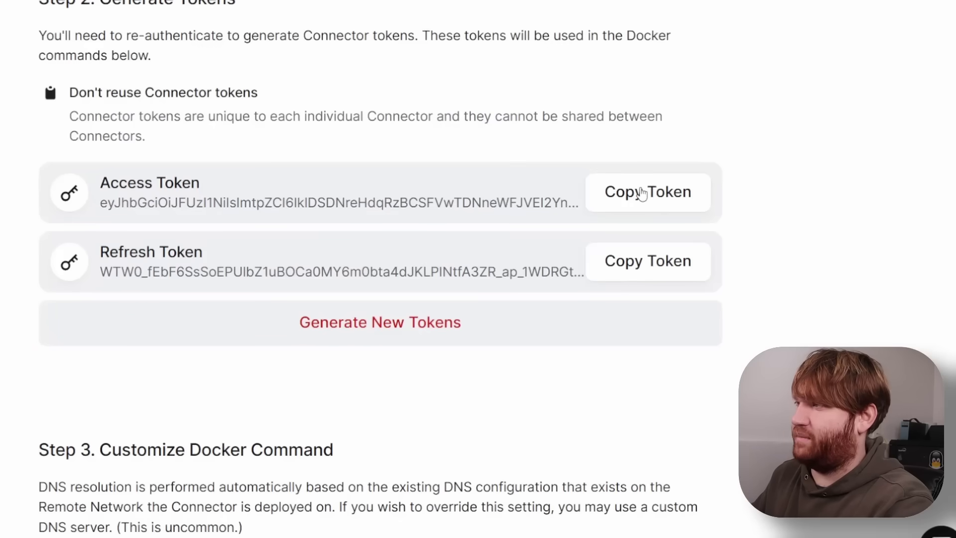
pyautogui.click(643, 193)
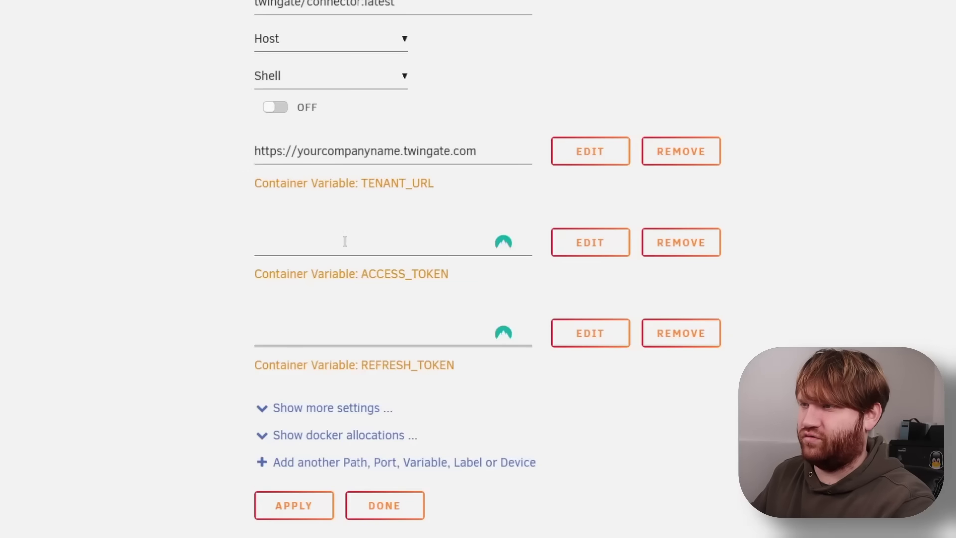
pyautogui.click(345, 242)
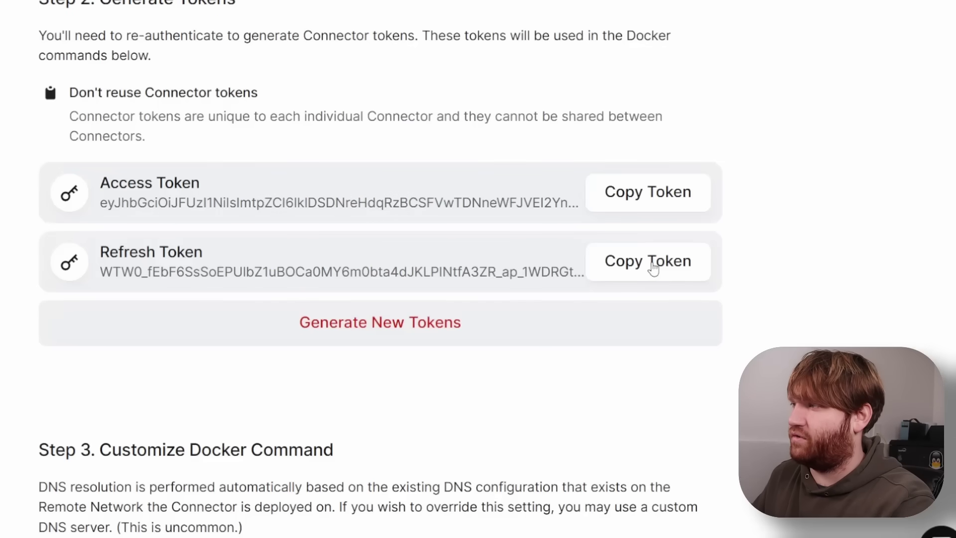
# Copy the tricky-ermine connector's refresh token into the REFRESH_TOKEN variable of the Unraid container template
pyautogui.click(654, 268)
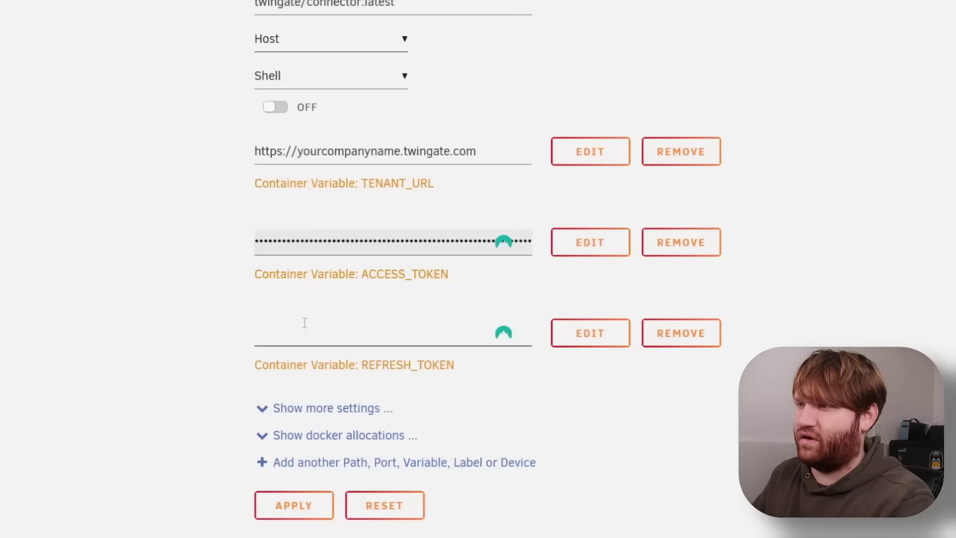
pyautogui.click(304, 328)
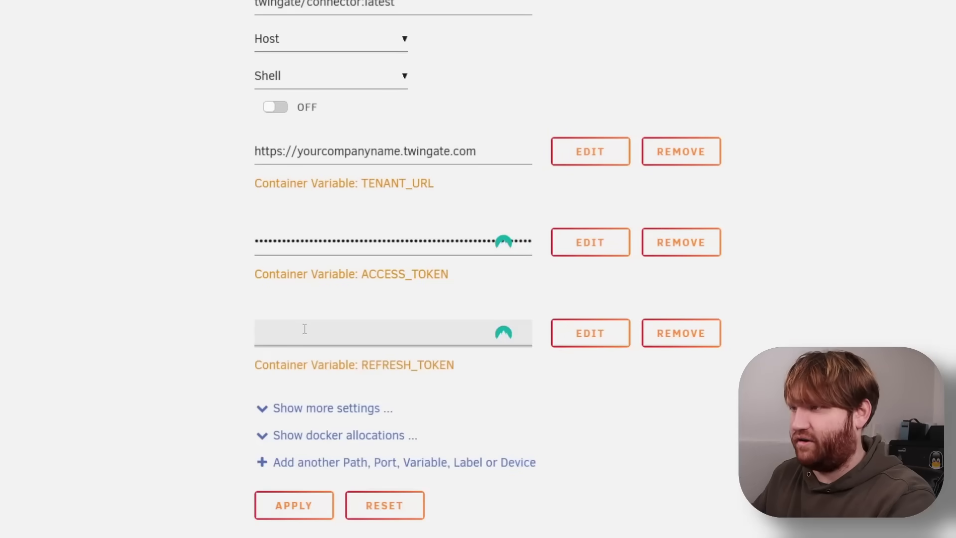
pyautogui.hotkey('ctrl', 'v')
pyautogui.doubleClick(365, 151)
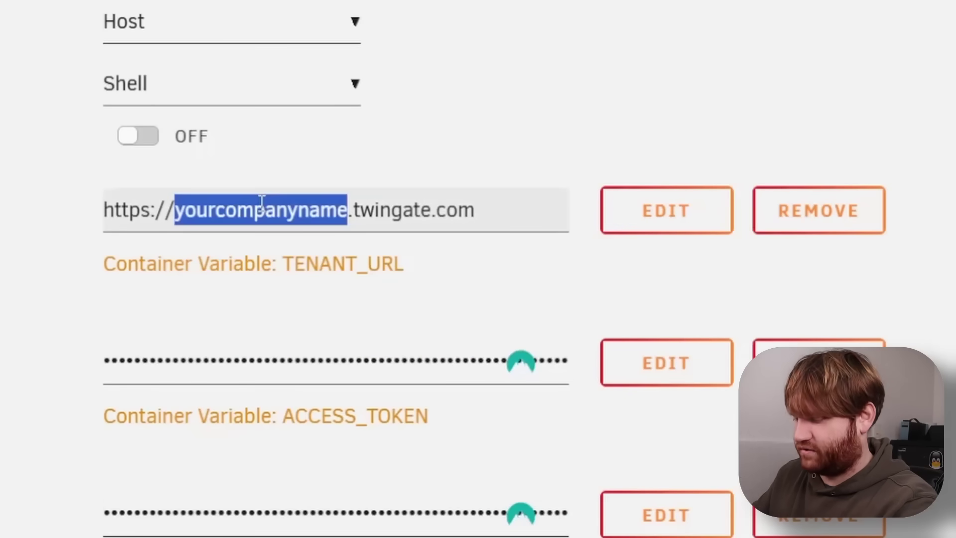
pyautogui.write('techhut')
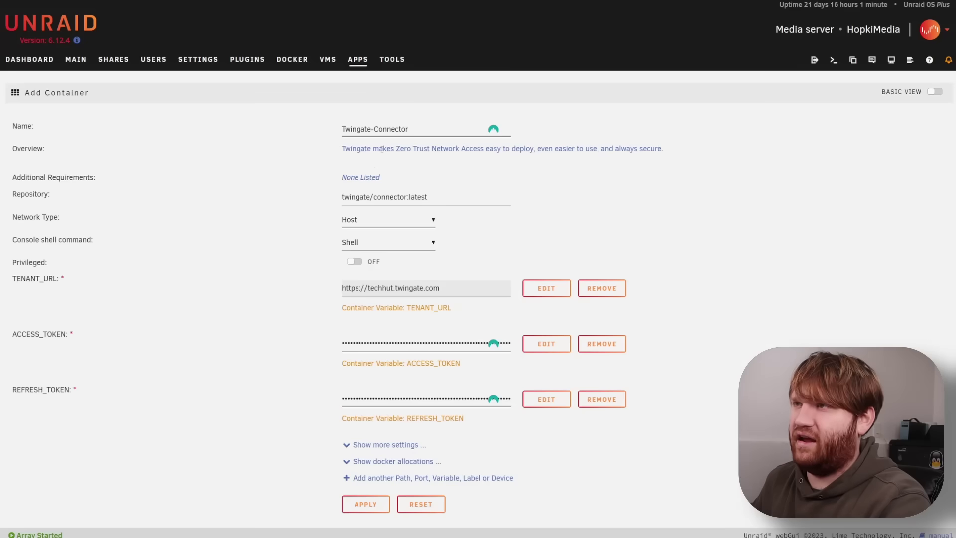
pyautogui.click(374, 508)
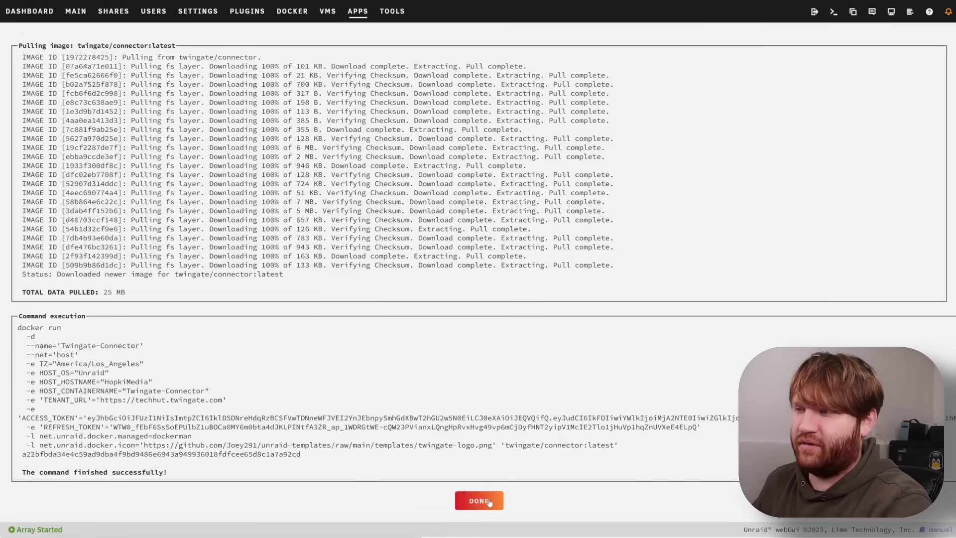
pyautogui.click(486, 500)
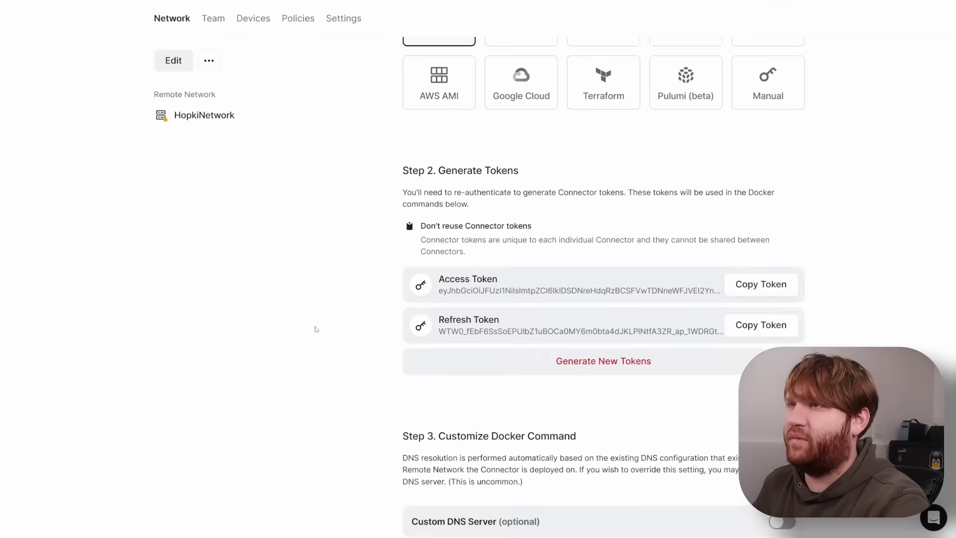
# In the Twingate console, rename the tricky-ermine connector on HopkiNetwork to HopkiMedia
pyautogui.scroll(5, 314, 328)
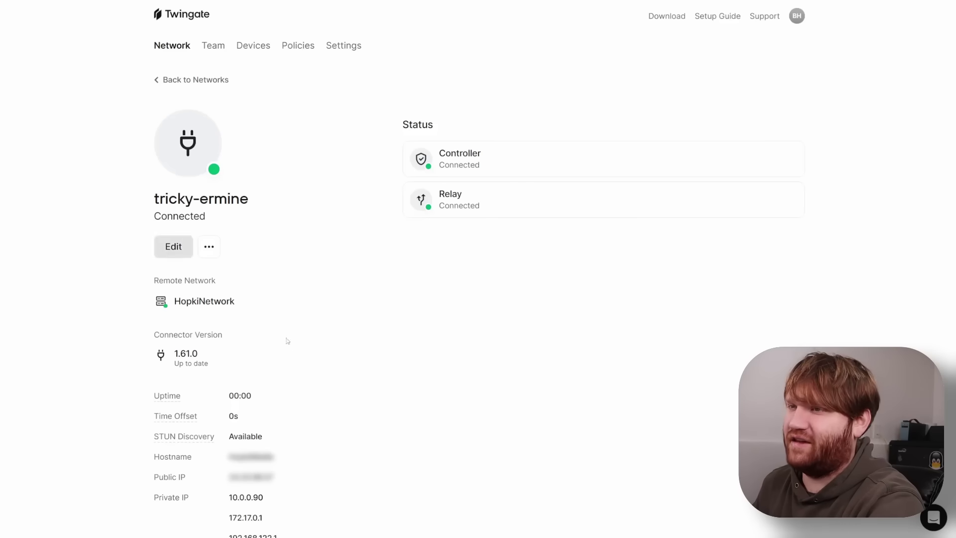
pyautogui.click(181, 301)
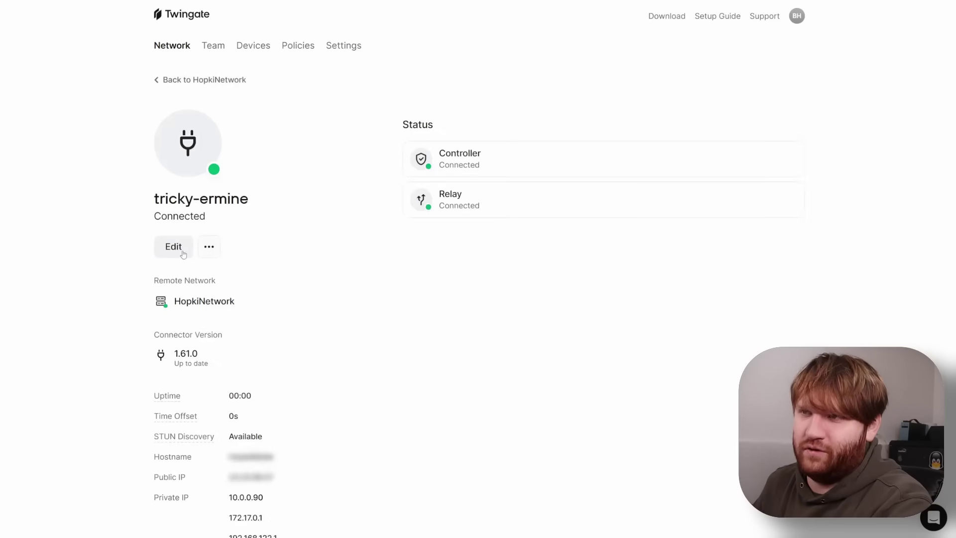
pyautogui.click(183, 254)
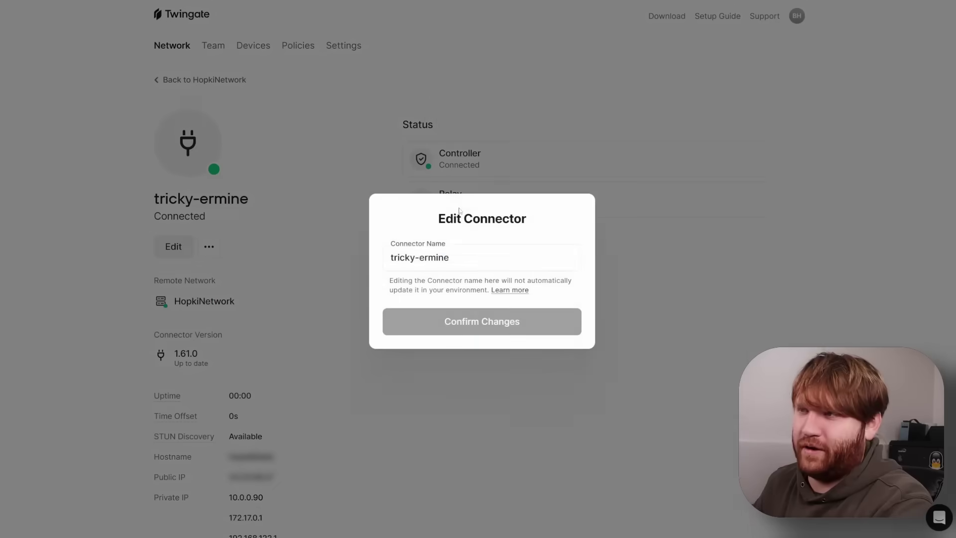
pyautogui.press('Down')
pyautogui.press('Return')
pyautogui.press('BackSpace')
pyautogui.press('BackSpace')
pyautogui.press('BackSpace')
pyautogui.press('BackSpace')
pyautogui.press('BackSpace')
pyautogui.press('BackSpace')
pyautogui.press('BackSpace')
pyautogui.press('BackSpace')
pyautogui.press('BackSpace')
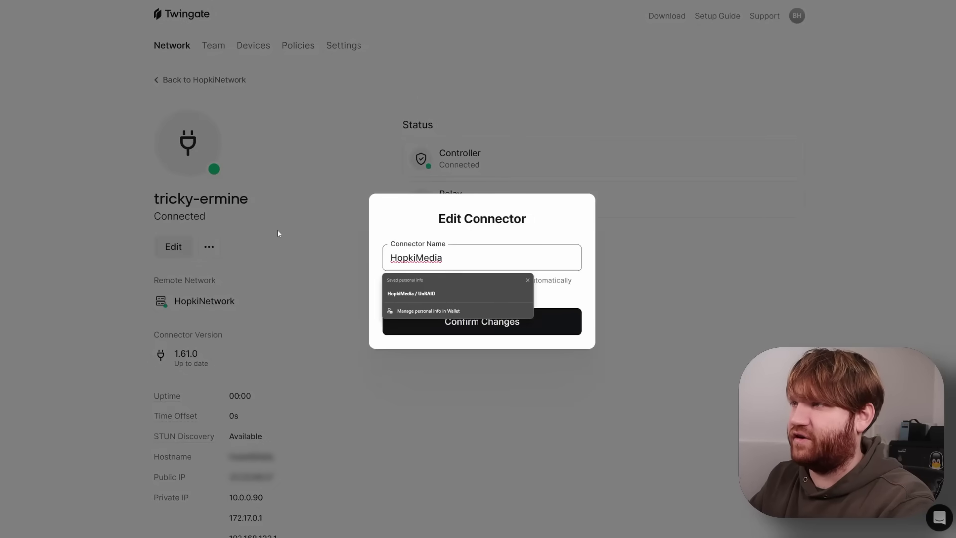
pyautogui.click(546, 324)
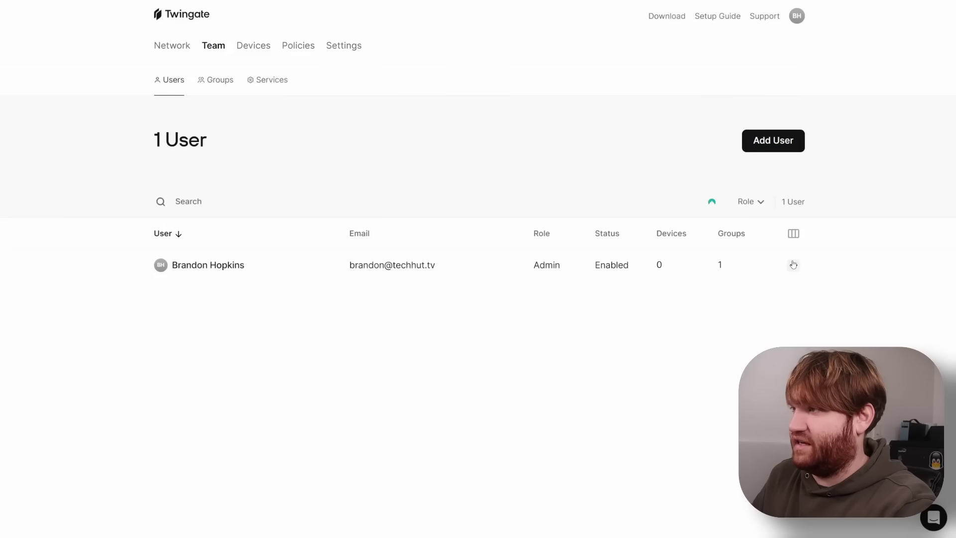
# Review the admin user's resources, groups and recent activity, and return to the user list
pyautogui.click(215, 268)
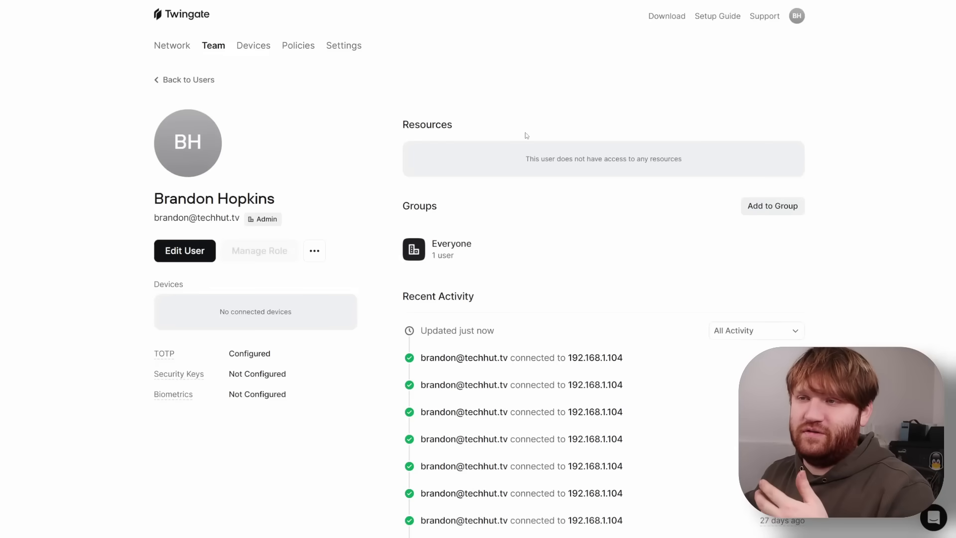
pyautogui.hotkey('alt', 'Left')
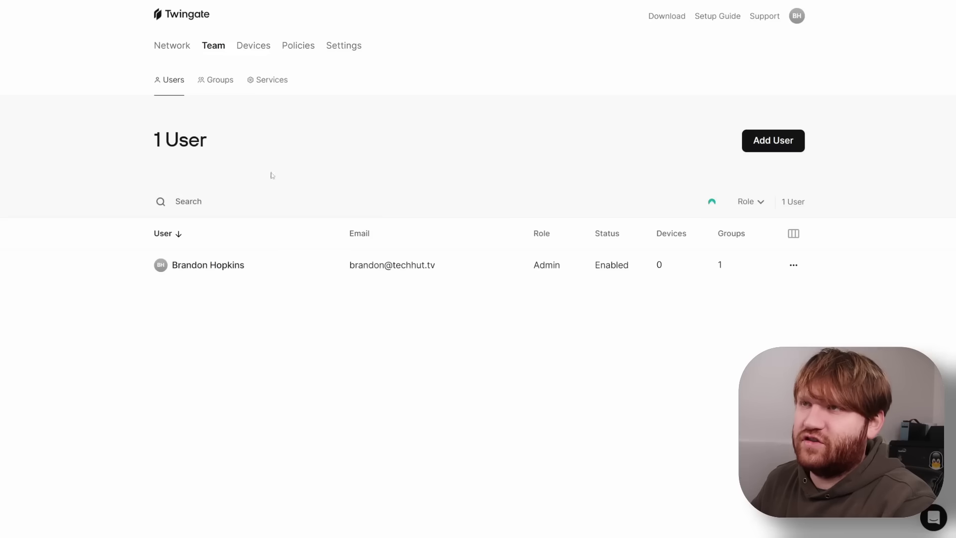
# Start adding a network resource and label it UNRAID
pyautogui.click(172, 47)
pyautogui.click(255, 80)
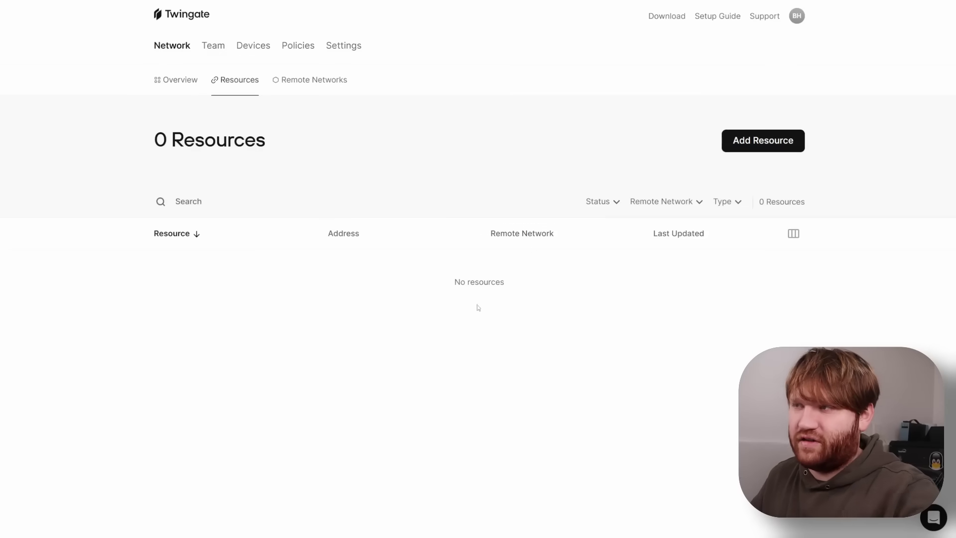
pyautogui.click(761, 149)
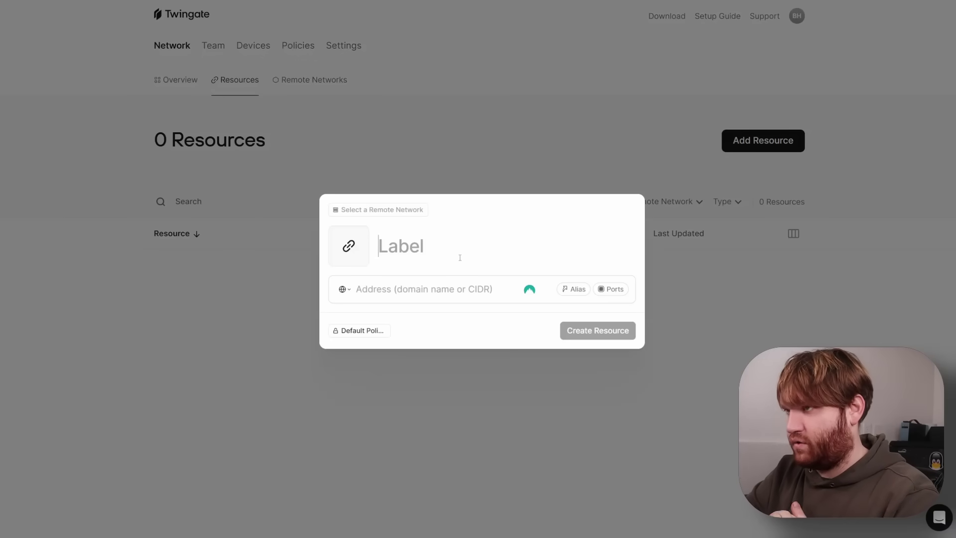
pyautogui.write('UNRIA')
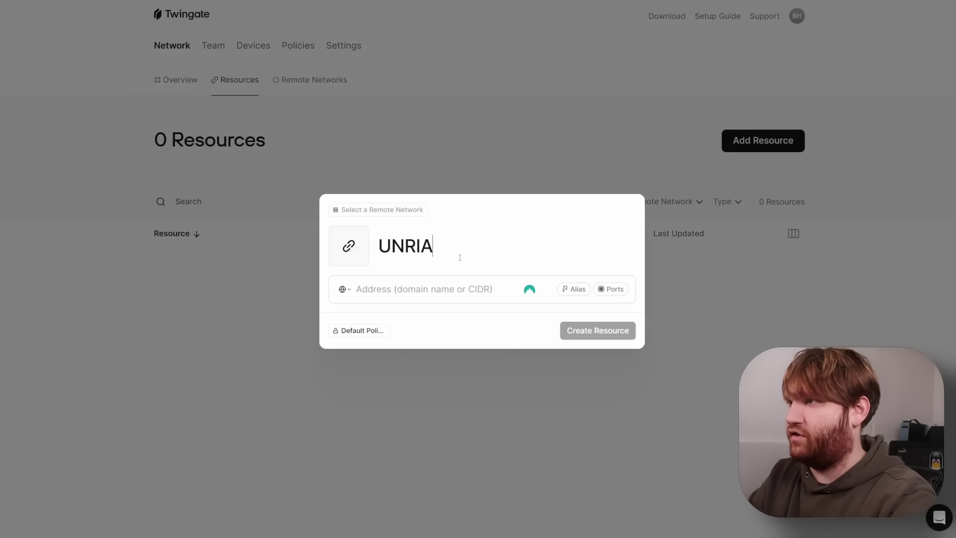
pyautogui.write('D')
pyautogui.click(414, 243)
pyautogui.press('Delete')
pyautogui.press('Right')
pyautogui.write('I')
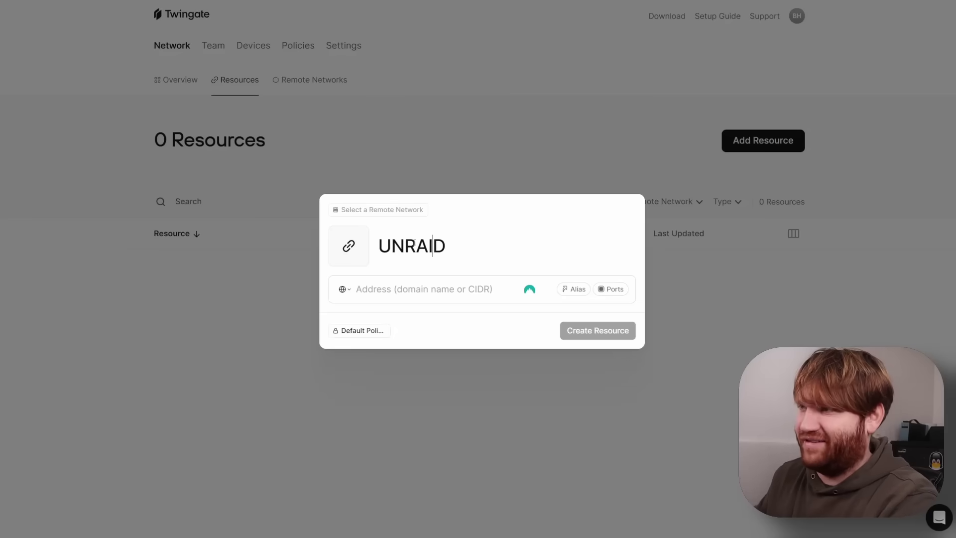
# Give the UNRAID resource the address 10.0.0.90 on HopkiNetwork and create it with the Default Policy
pyautogui.click(459, 284)
pyautogui.write('10.0.0')
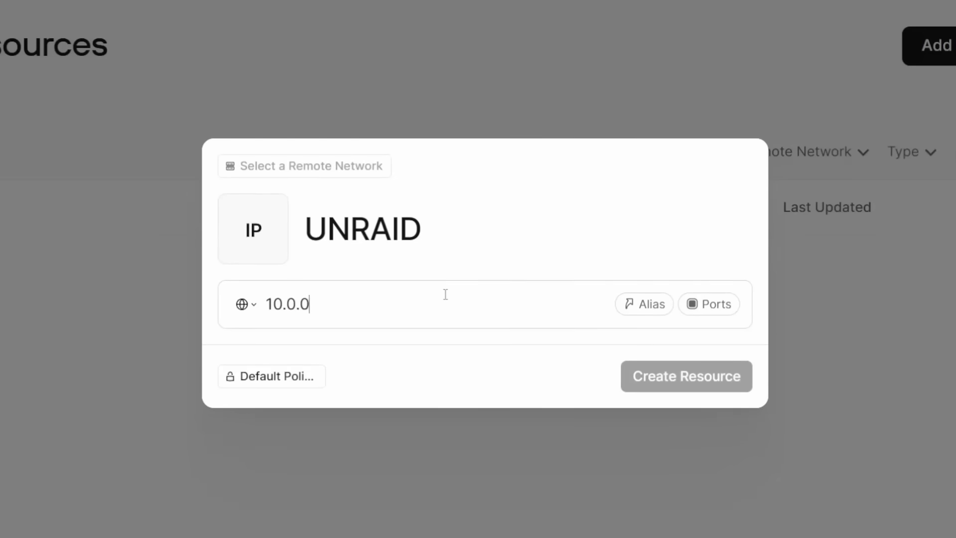
pyautogui.write('.90')
pyautogui.click(303, 179)
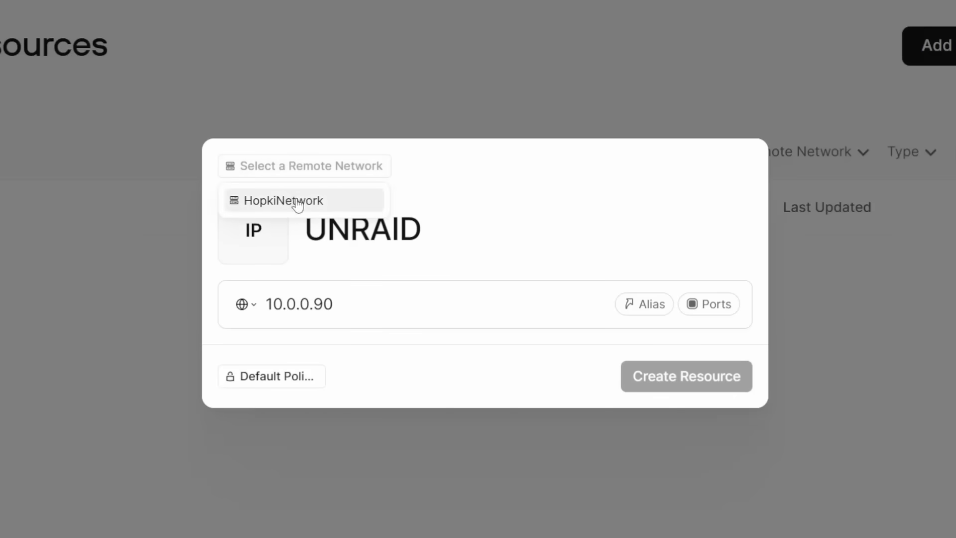
pyautogui.click(292, 200)
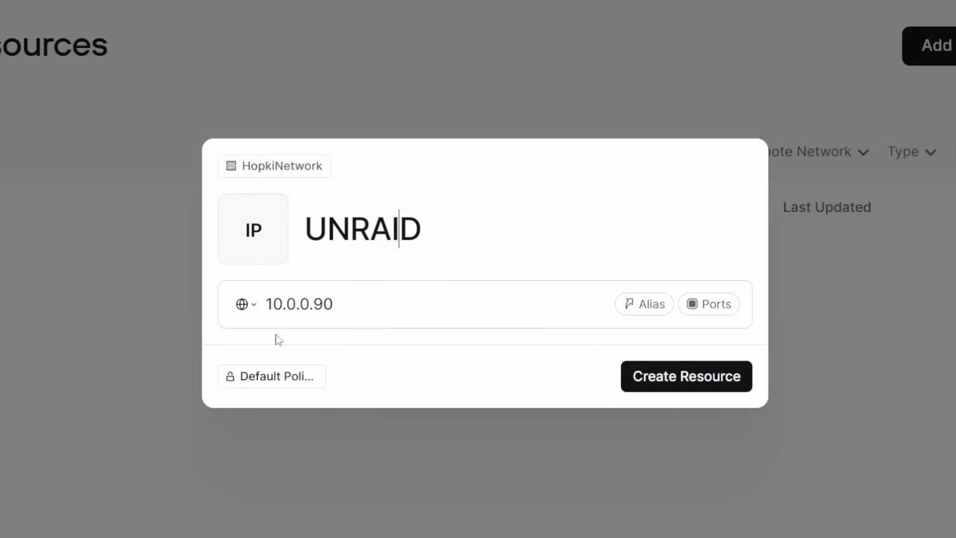
pyautogui.click(280, 379)
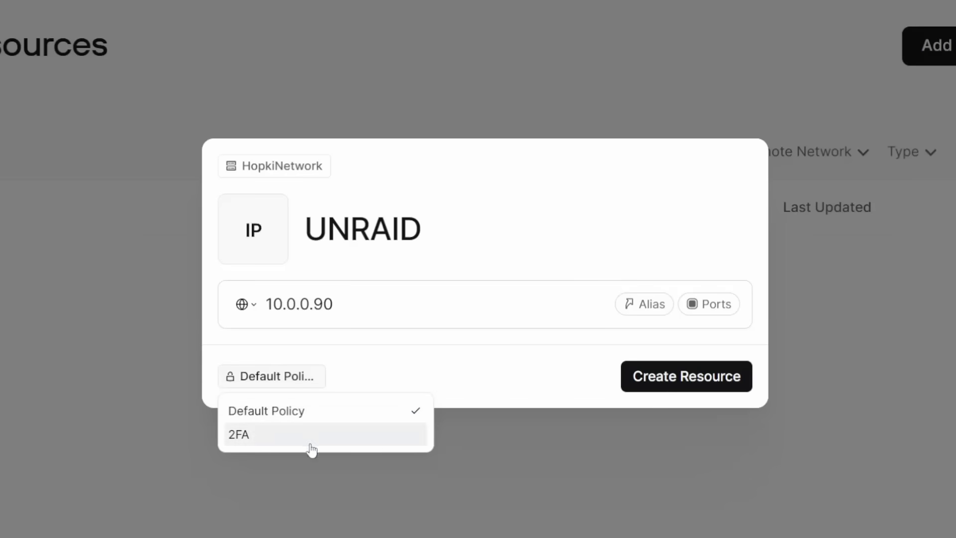
pyautogui.click(619, 362)
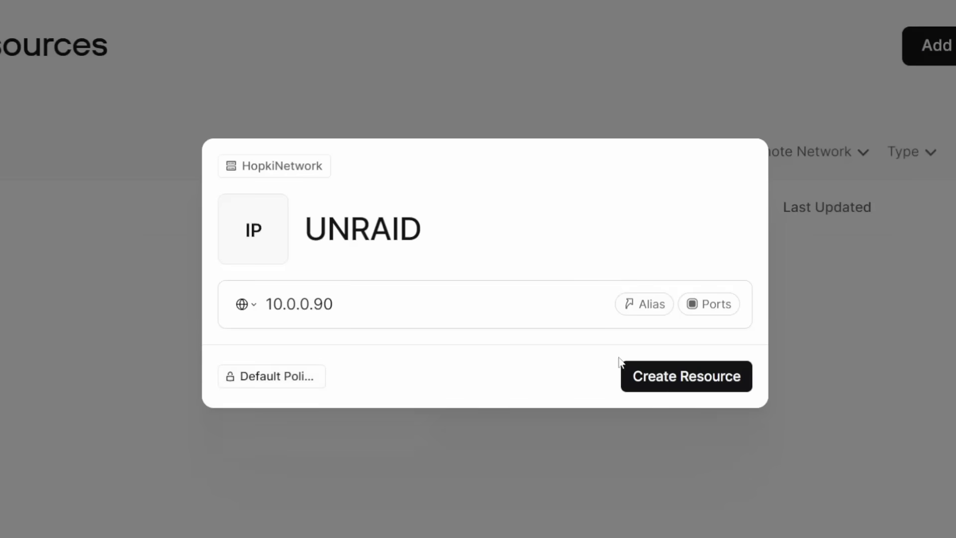
pyautogui.click(682, 373)
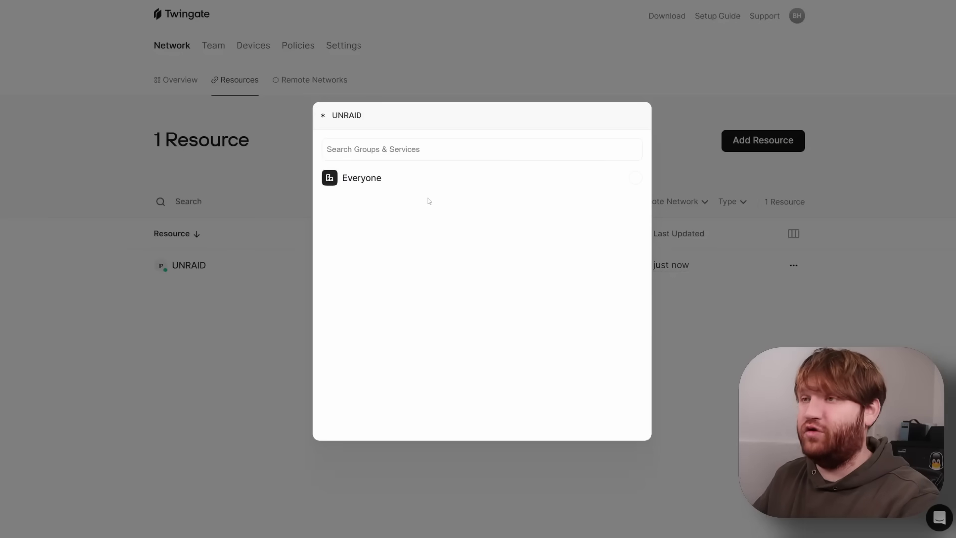
# Grant the Everyone group access to the UNRAID resource under the Default Policy
pyautogui.click(392, 187)
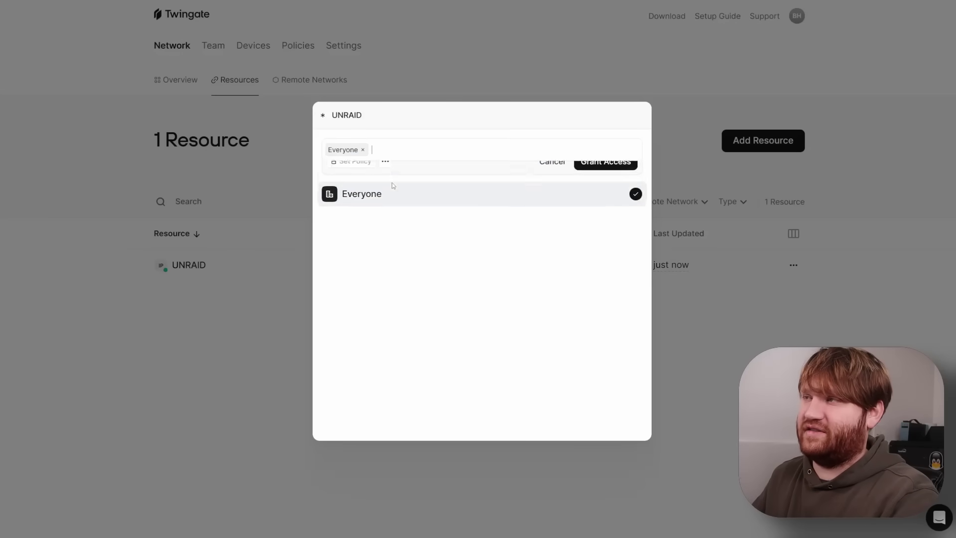
pyautogui.click(354, 174)
pyautogui.click(354, 193)
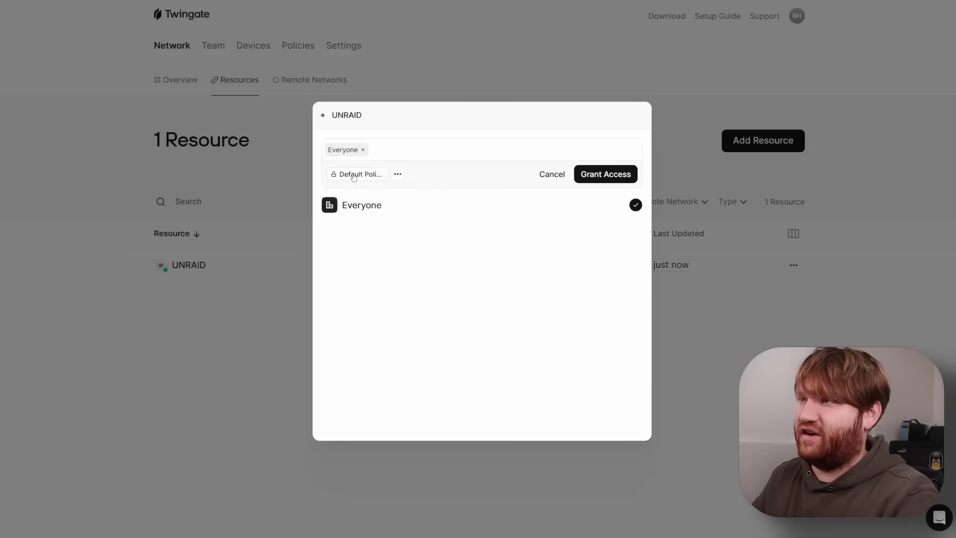
pyautogui.click(592, 175)
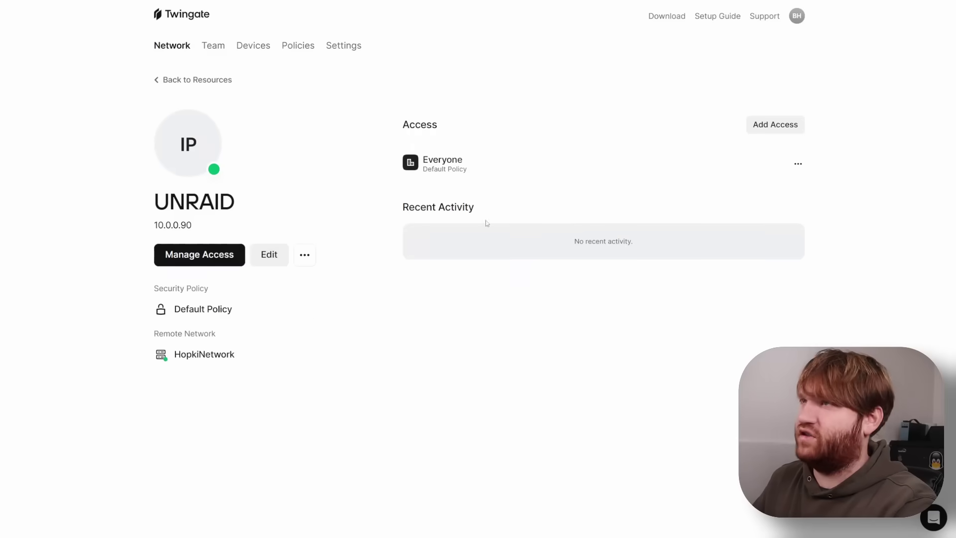
pyautogui.click(304, 46)
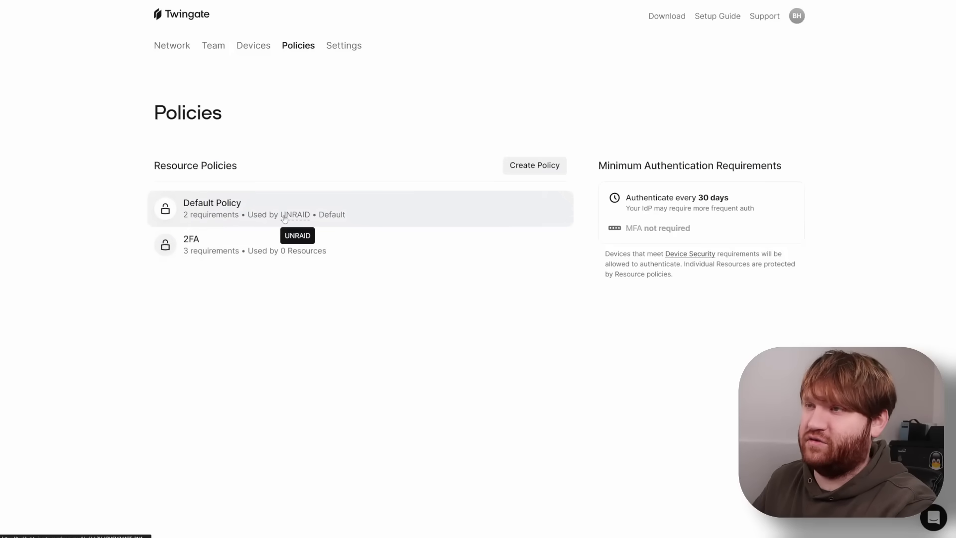
pyautogui.click(238, 214)
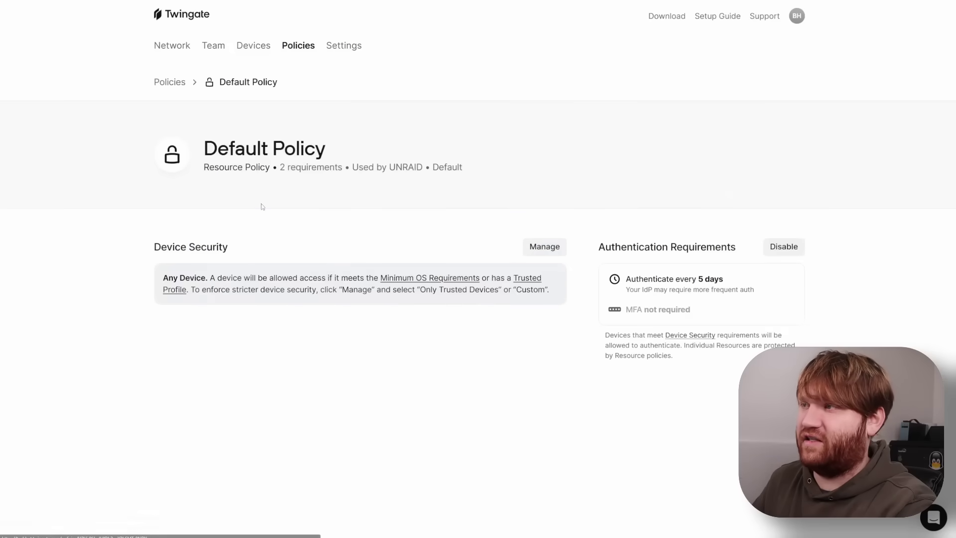
pyautogui.click(535, 251)
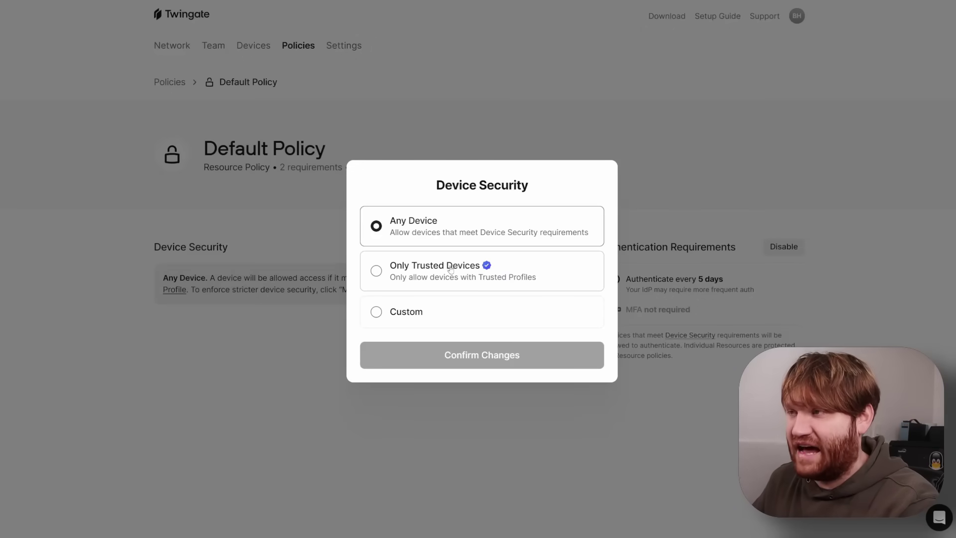
pyautogui.click(435, 311)
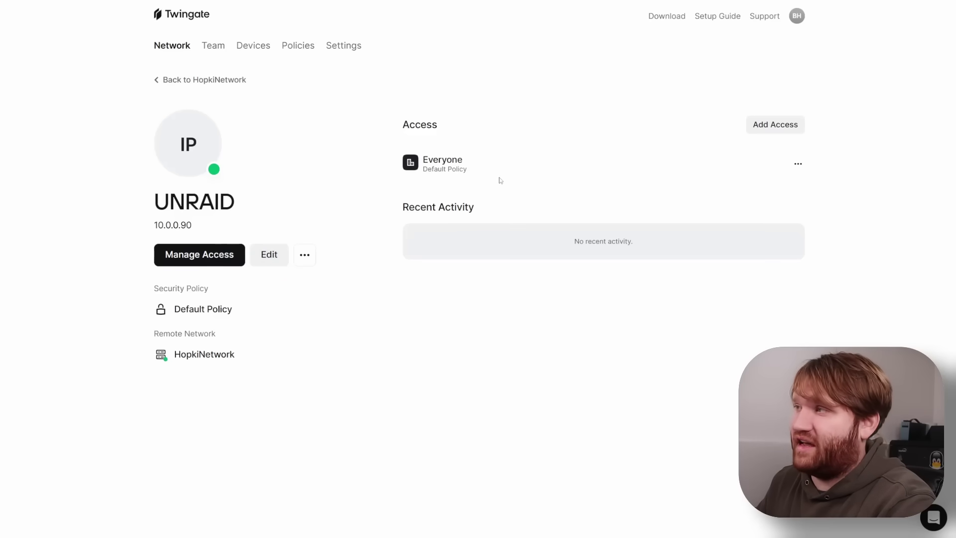
# Restrict the UNRAID resource to port 5055 for both TCP and UDP and update it
pyautogui.click(254, 262)
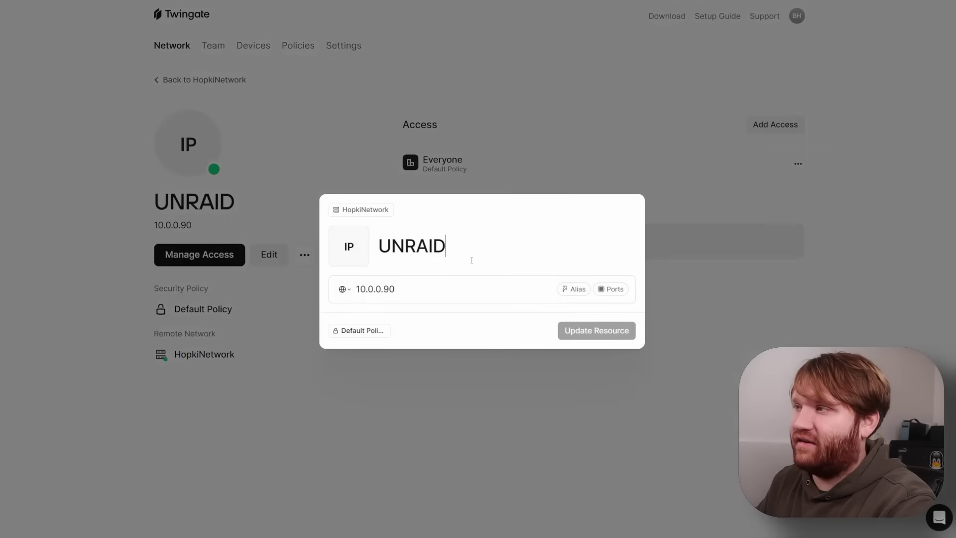
pyautogui.click(615, 290)
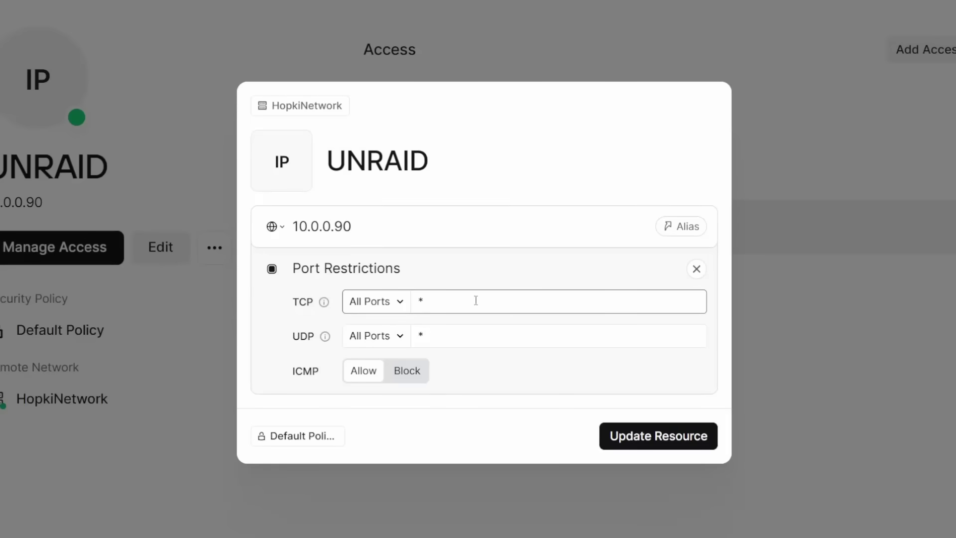
pyautogui.press('BackSpace')
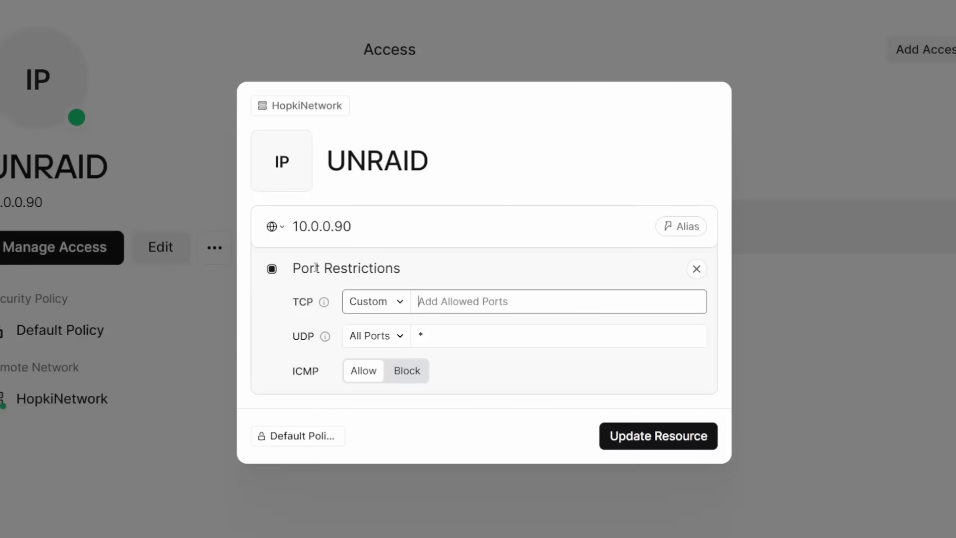
pyautogui.press('BackSpace')
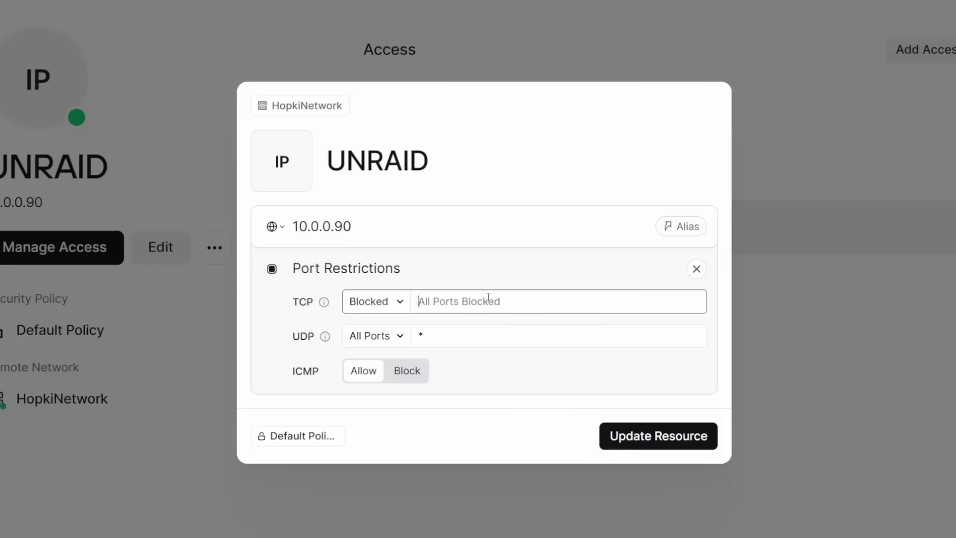
pyautogui.write('5055')
pyautogui.press('Tab')
pyautogui.press('BackSpace')
pyautogui.write('5055')
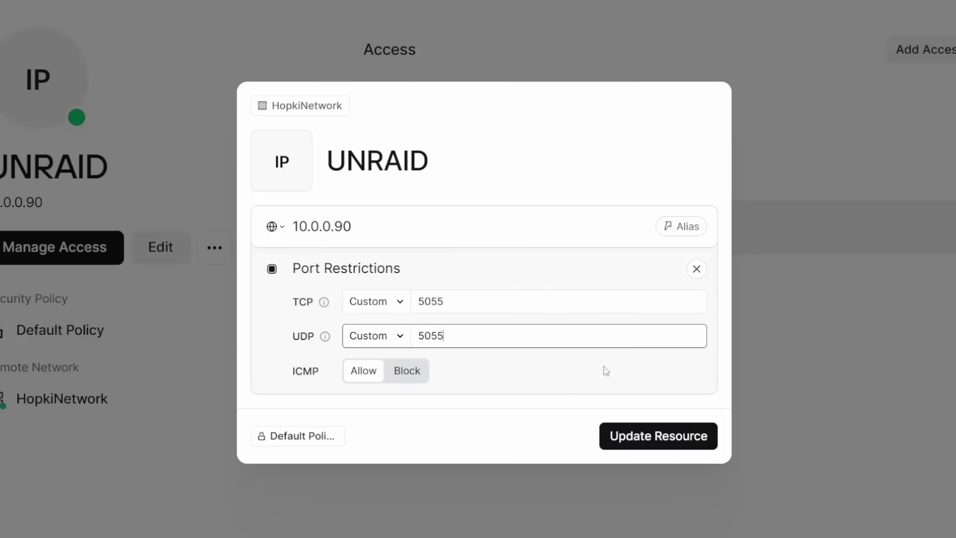
pyautogui.click(640, 440)
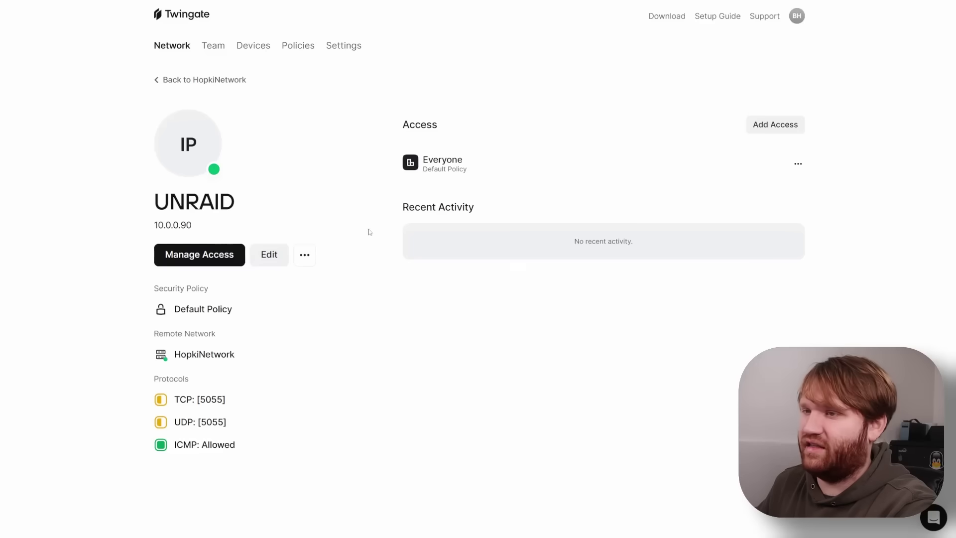
pyautogui.scroll(-1, 279, 339)
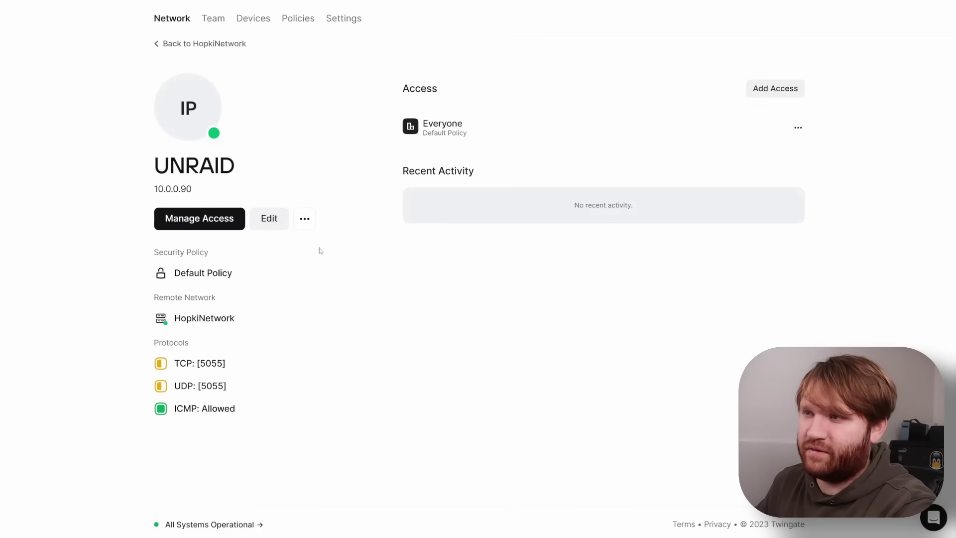
# Rename the UNRAID resource as Overseer and update it
pyautogui.click(279, 220)
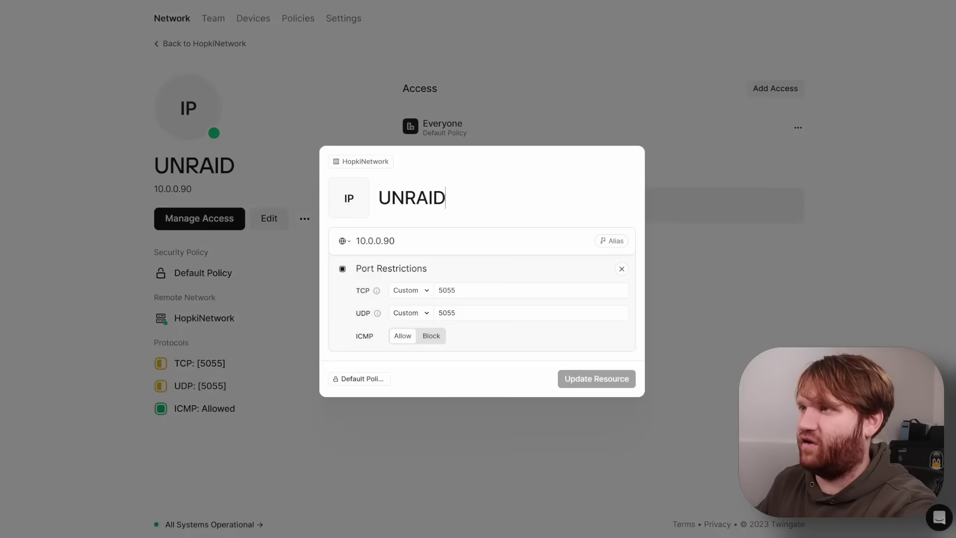
pyautogui.moveTo(445, 198); pyautogui.dragTo(381, 184)
pyautogui.moveTo(510, 211); pyautogui.dragTo(385, 197)
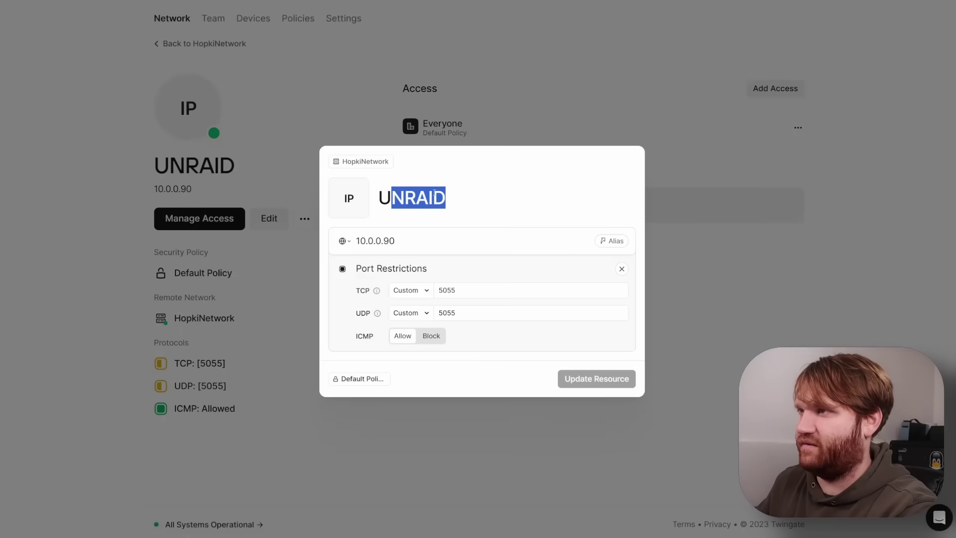
pyautogui.write('Overseer')
pyautogui.click(588, 381)
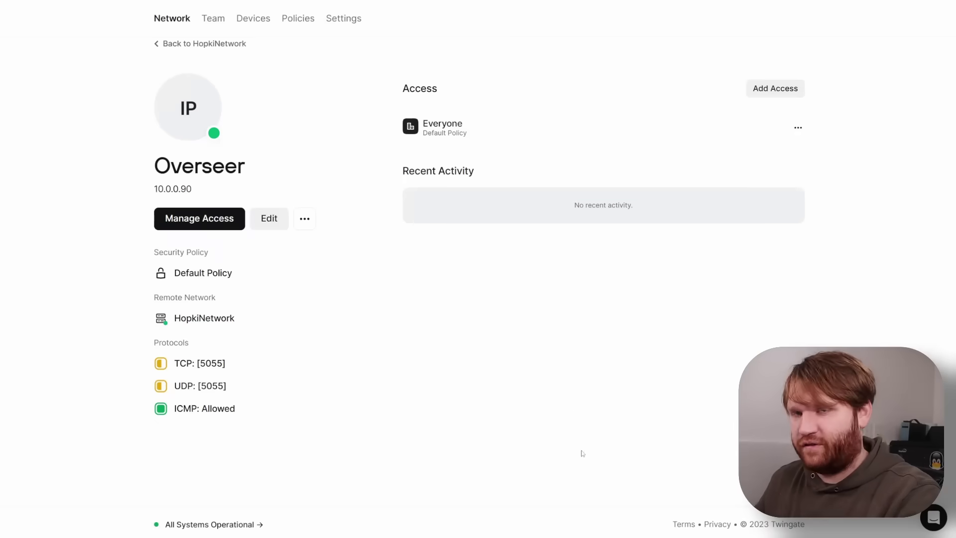
# Copy the Overseer resource's address and create another HopkiNetwork resource named UNRAID with the address 10.0.0.90
pyautogui.scroll(1, 345, 297)
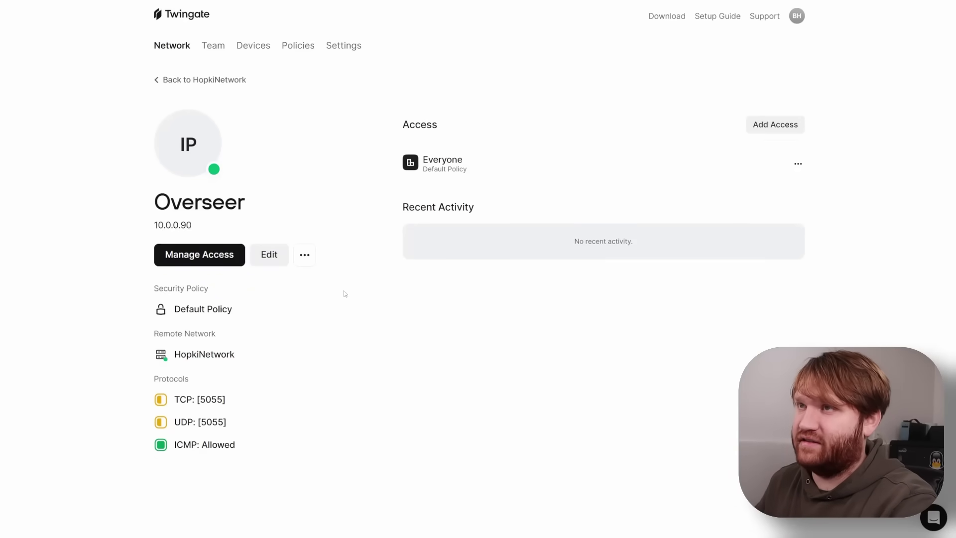
pyautogui.moveTo(193, 225); pyautogui.dragTo(153, 225)
pyautogui.hotkey('ctrl', 'c')
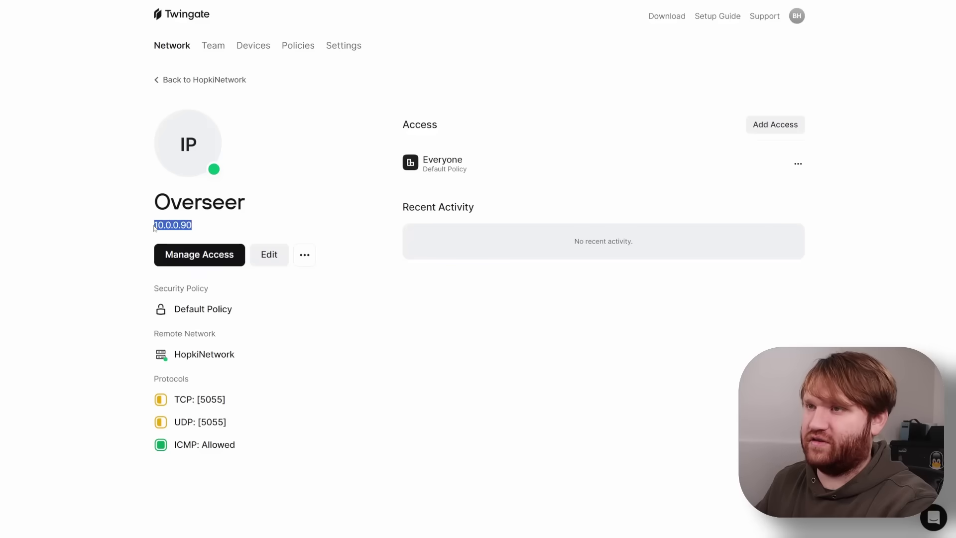
pyautogui.click(213, 80)
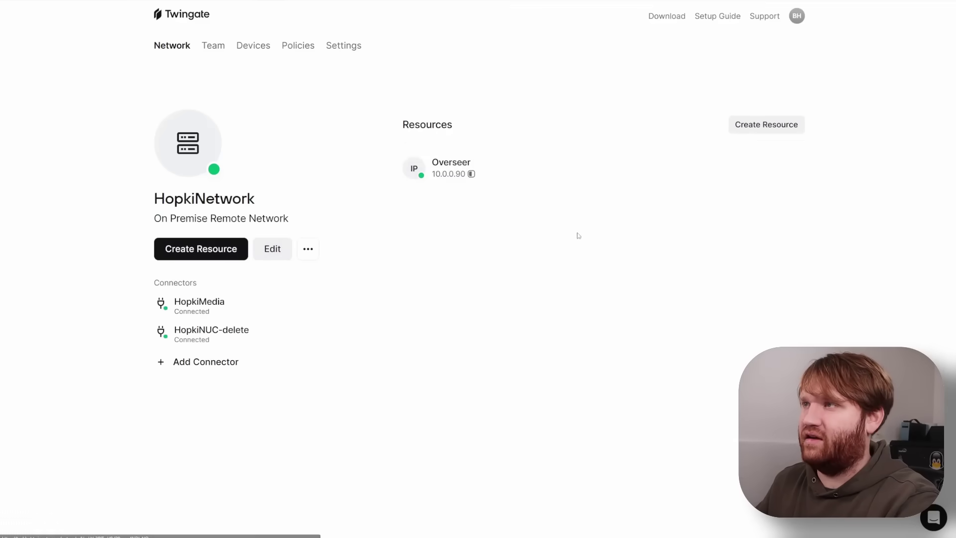
pyautogui.click(735, 124)
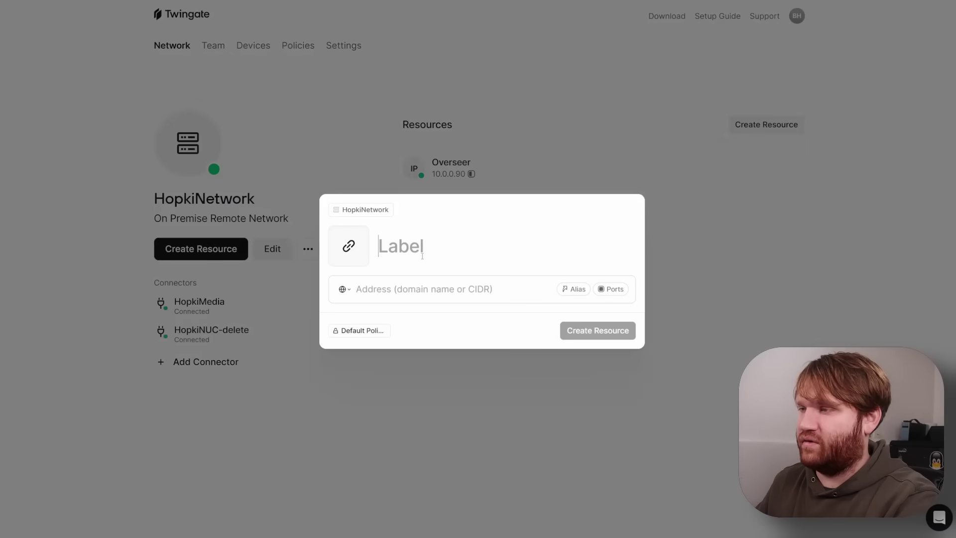
pyautogui.write('UNRAI')
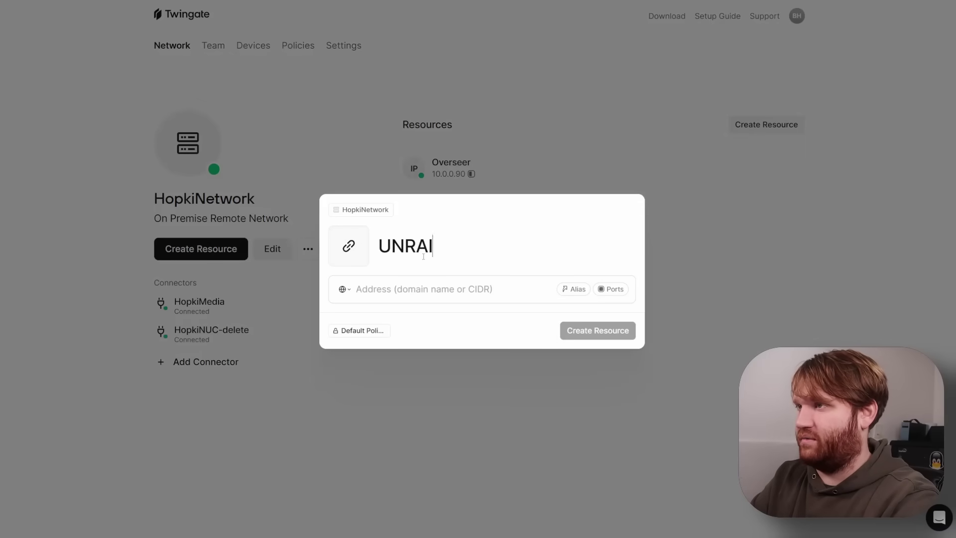
pyautogui.write('D')
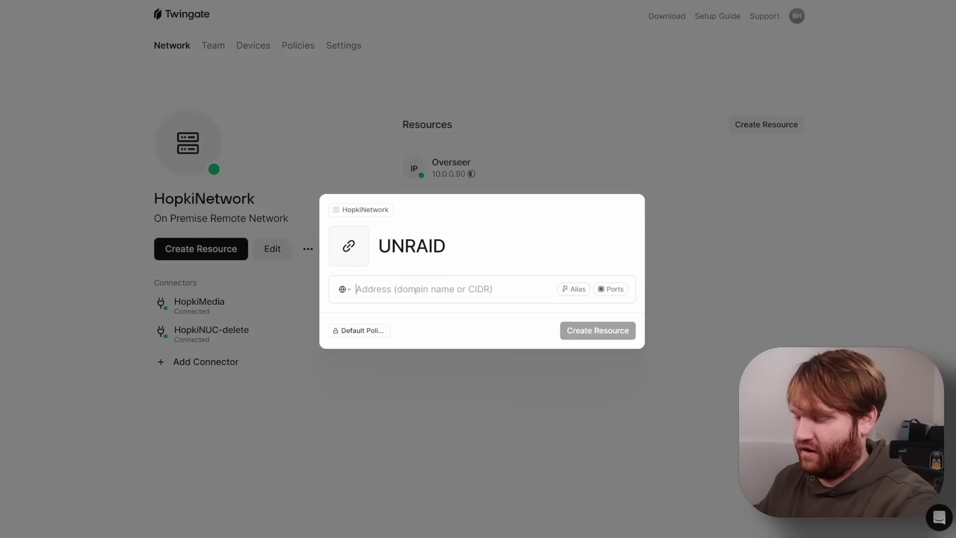
pyautogui.hotkey('ctrl', 'v')
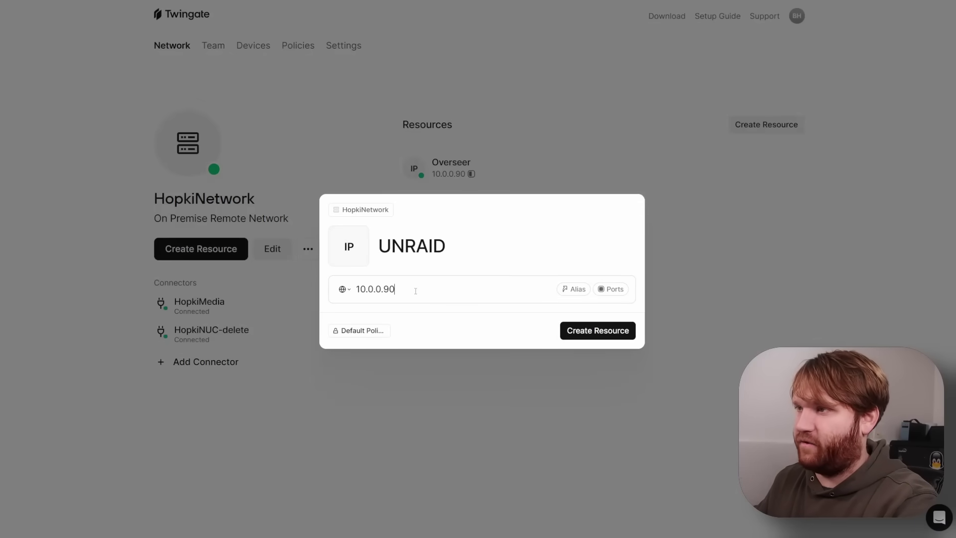
pyautogui.click(595, 336)
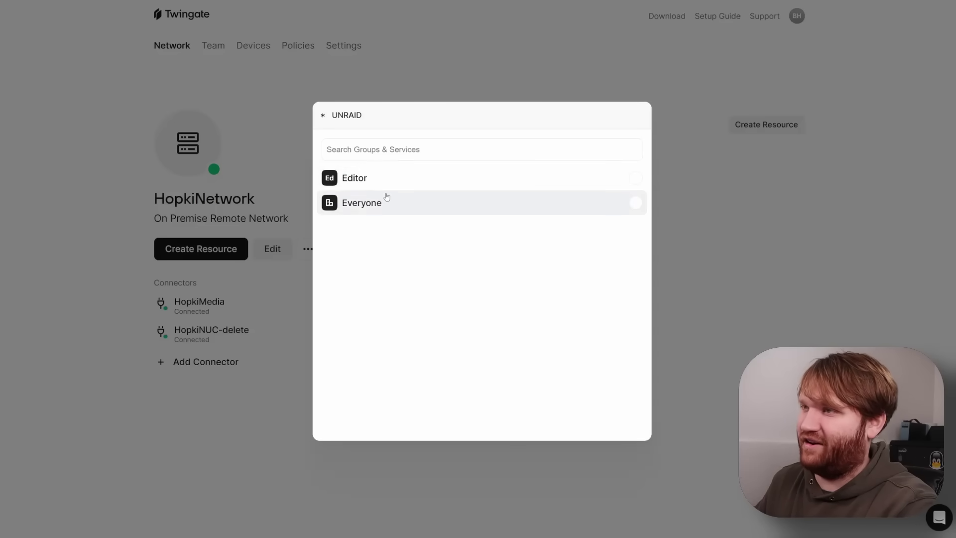
# Grant the Editor group access to the new UNRAID resource under the Default Policy
pyautogui.click(420, 179)
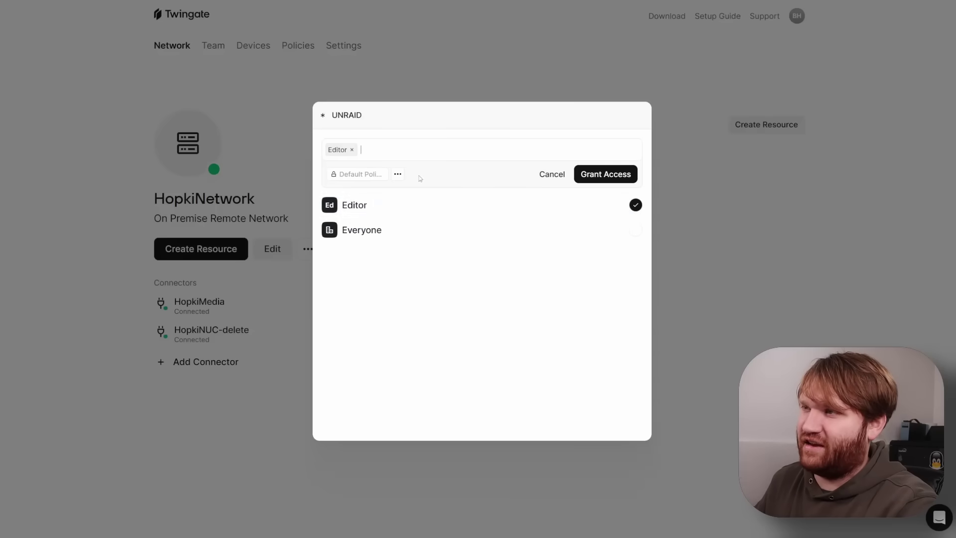
pyautogui.click(627, 177)
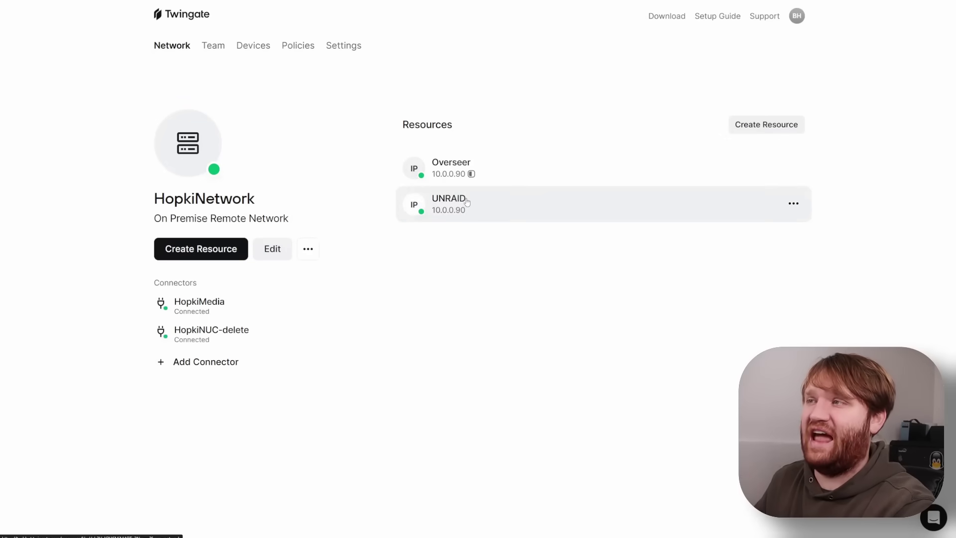
pyautogui.moveTo(466, 177)
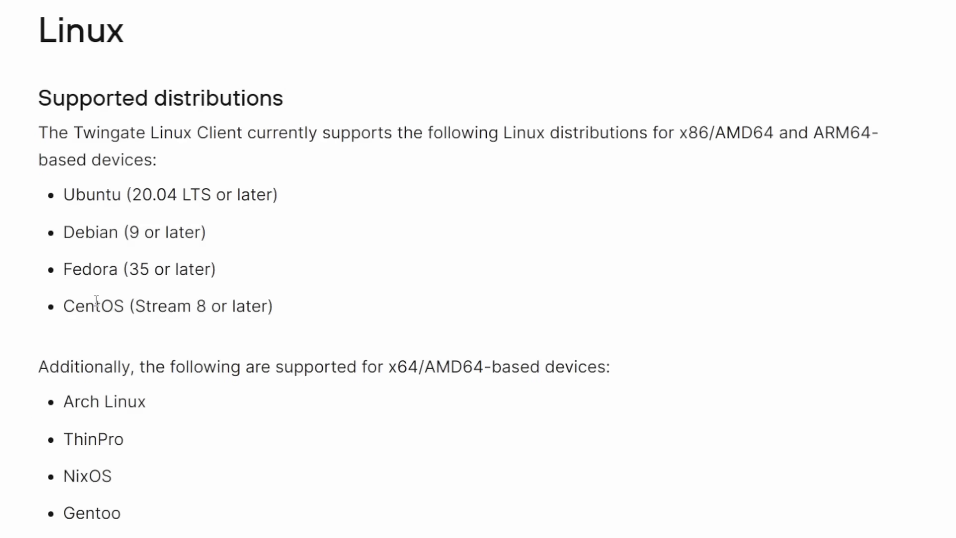
# Read the Linux client documentation for supported distributions, system prerequisites and the installation command
pyautogui.moveTo(73, 531); pyautogui.dragTo(89, 401)
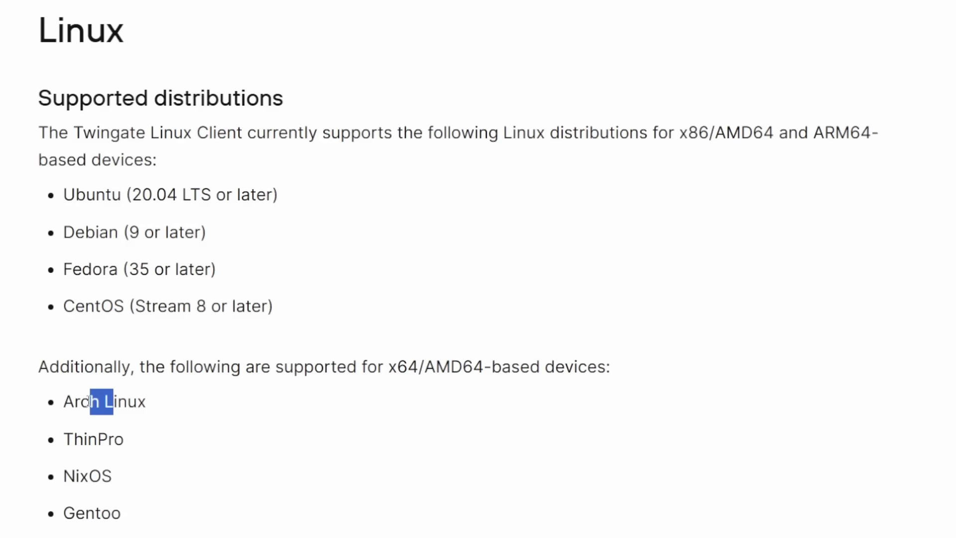
pyautogui.moveTo(82, 434); pyautogui.dragTo(118, 440)
pyautogui.click(282, 429)
pyautogui.scroll(-3, 282, 429)
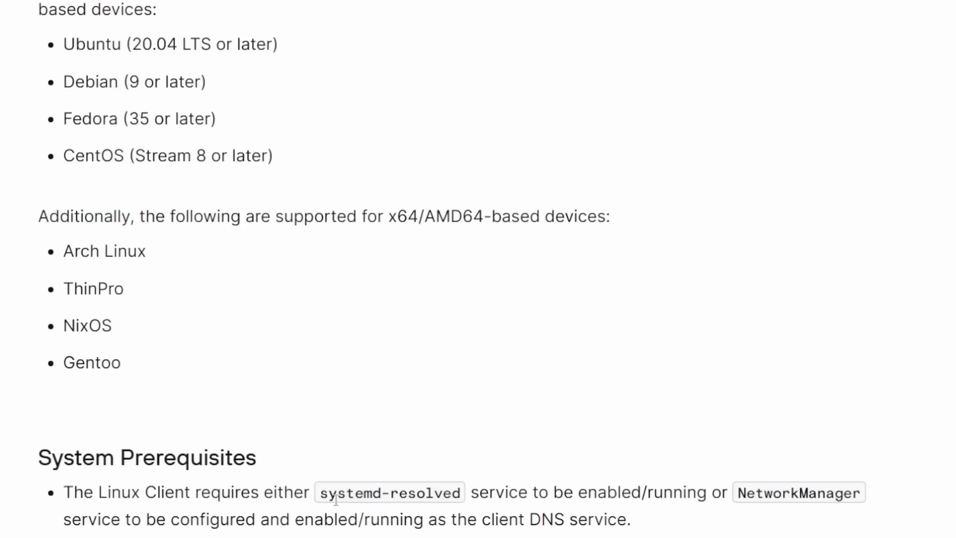
pyautogui.moveTo(337, 498); pyautogui.dragTo(353, 498)
pyautogui.moveTo(748, 496); pyautogui.dragTo(843, 495)
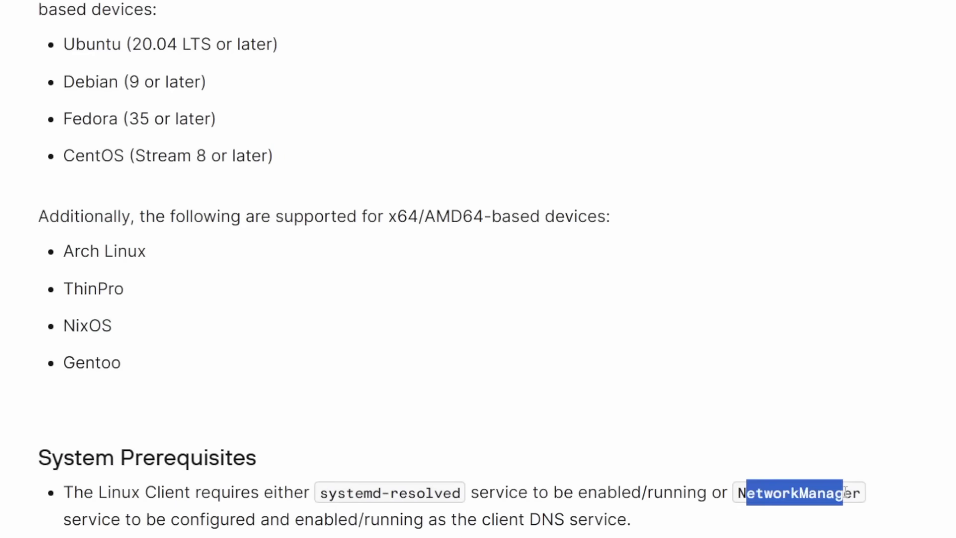
pyautogui.click(442, 412)
pyautogui.scroll(-9, 442, 412)
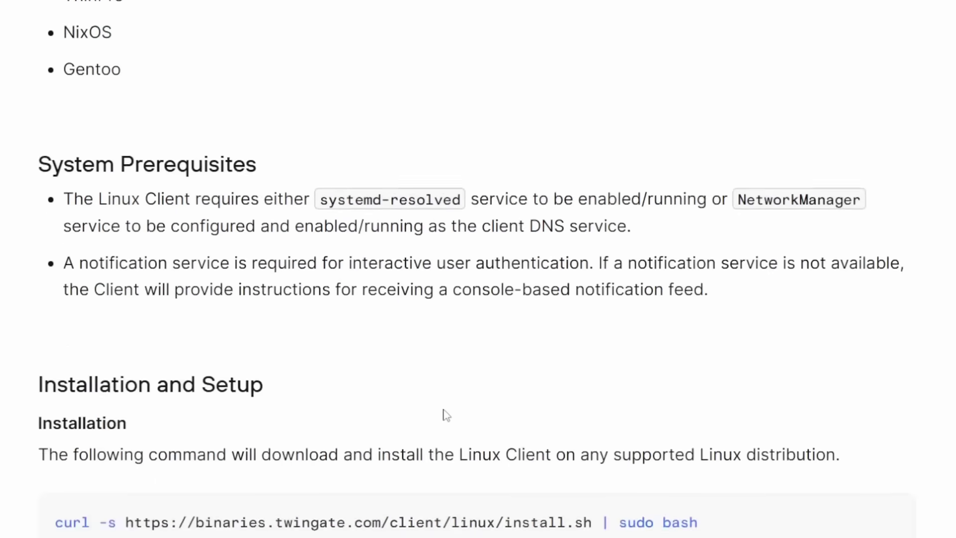
pyautogui.moveTo(55, 364); pyautogui.dragTo(577, 371)
pyautogui.click(577, 372)
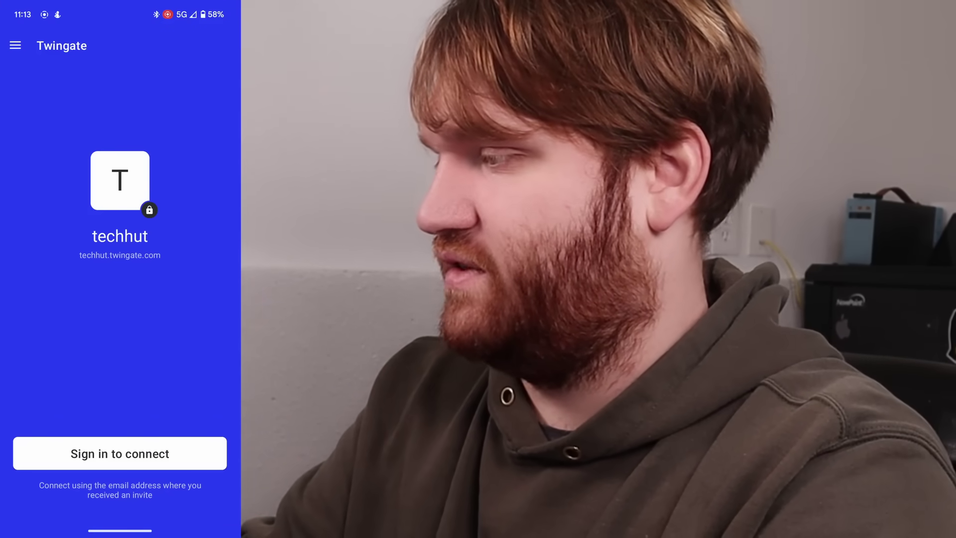
# Switch to the Twingate mobile app and sign in to connect to the techhut network
pyautogui.click(119, 453)
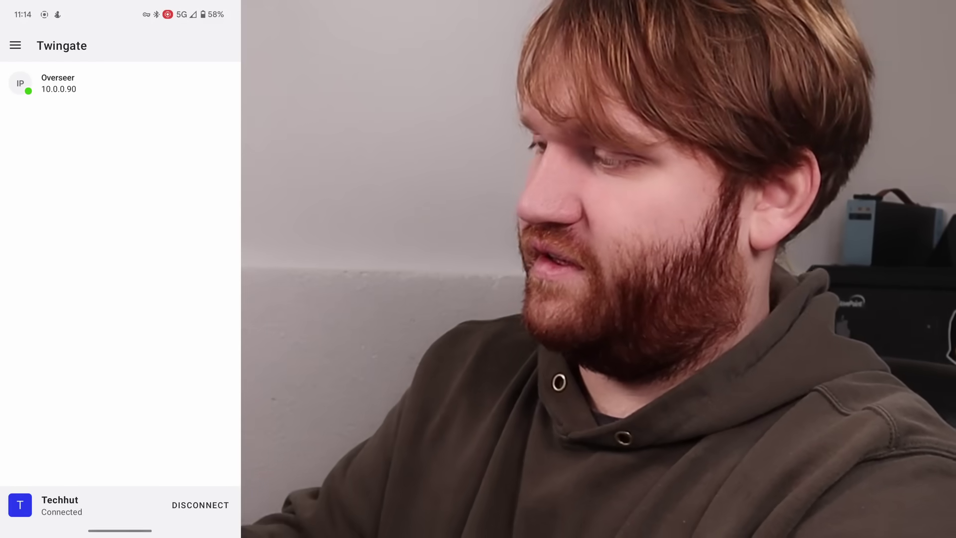